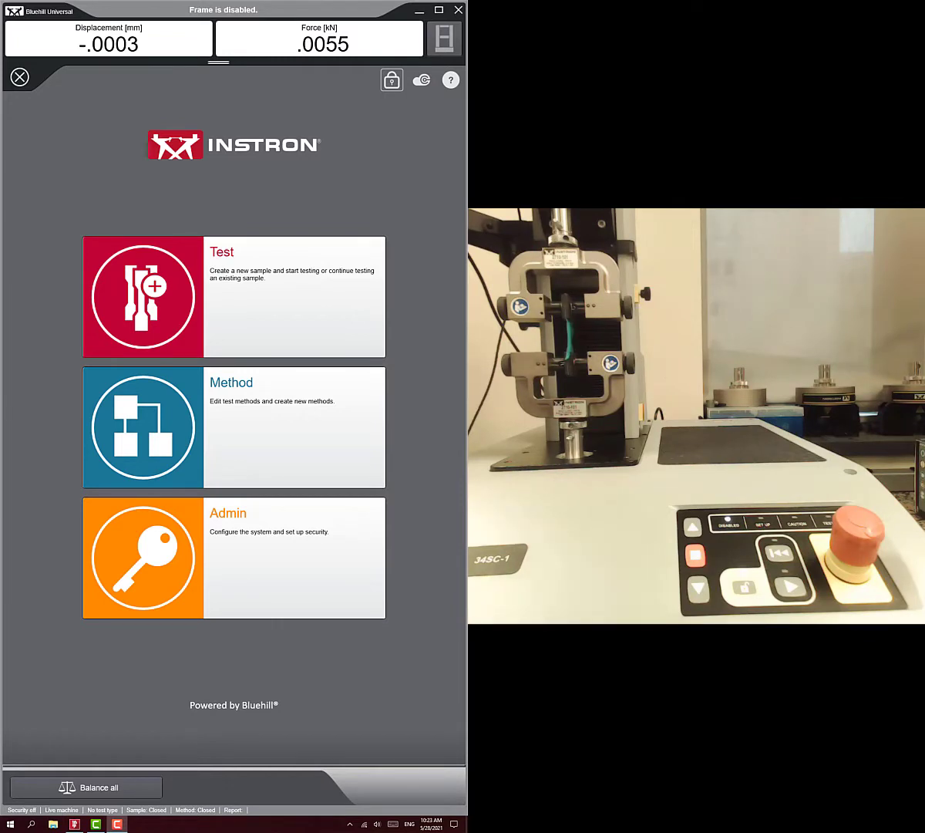
Create a new Tension Creep/Relax method and set the Ramp 1 rate of its test control to 25 mm/min.
click(234, 427)
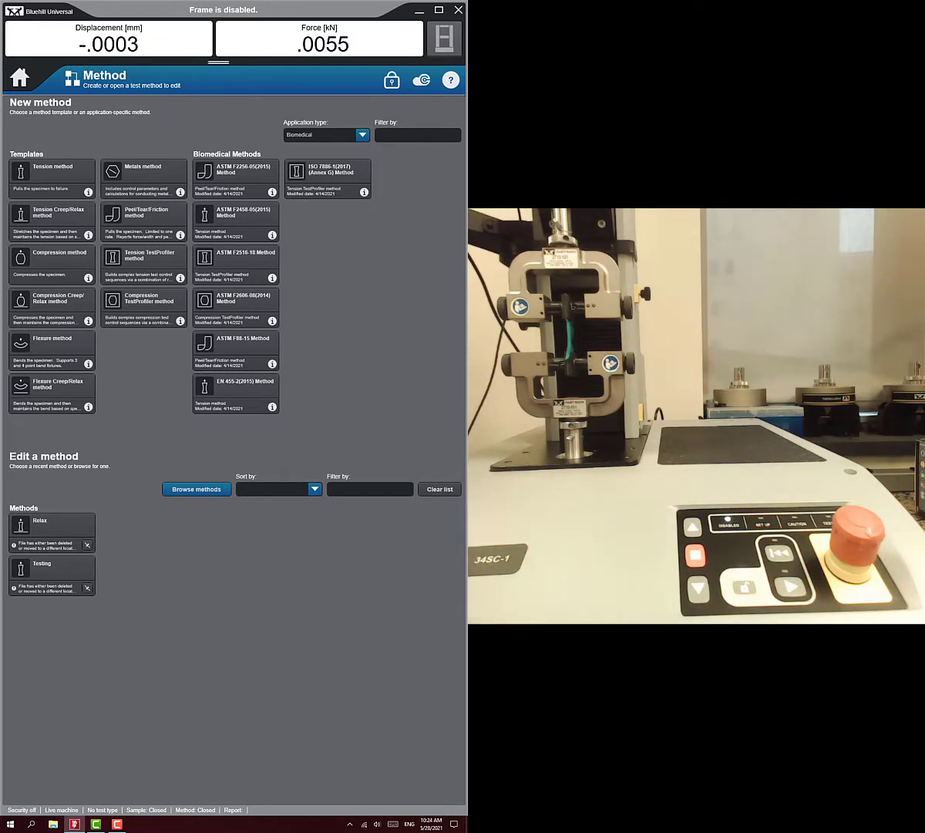
click(54, 221)
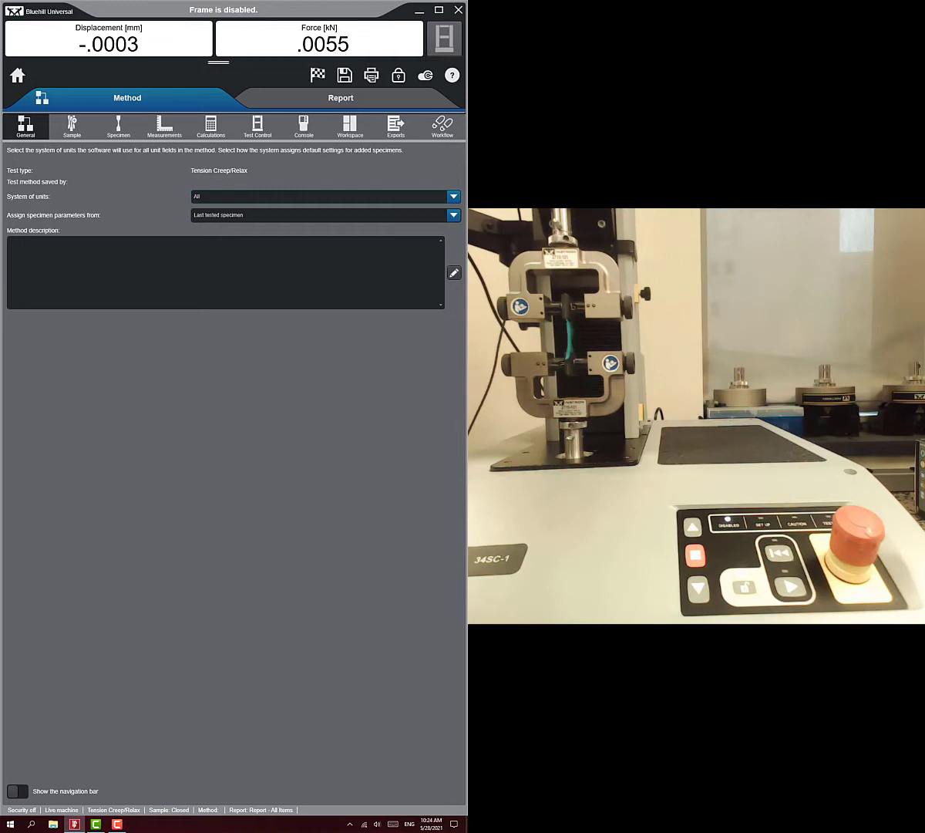
click(257, 126)
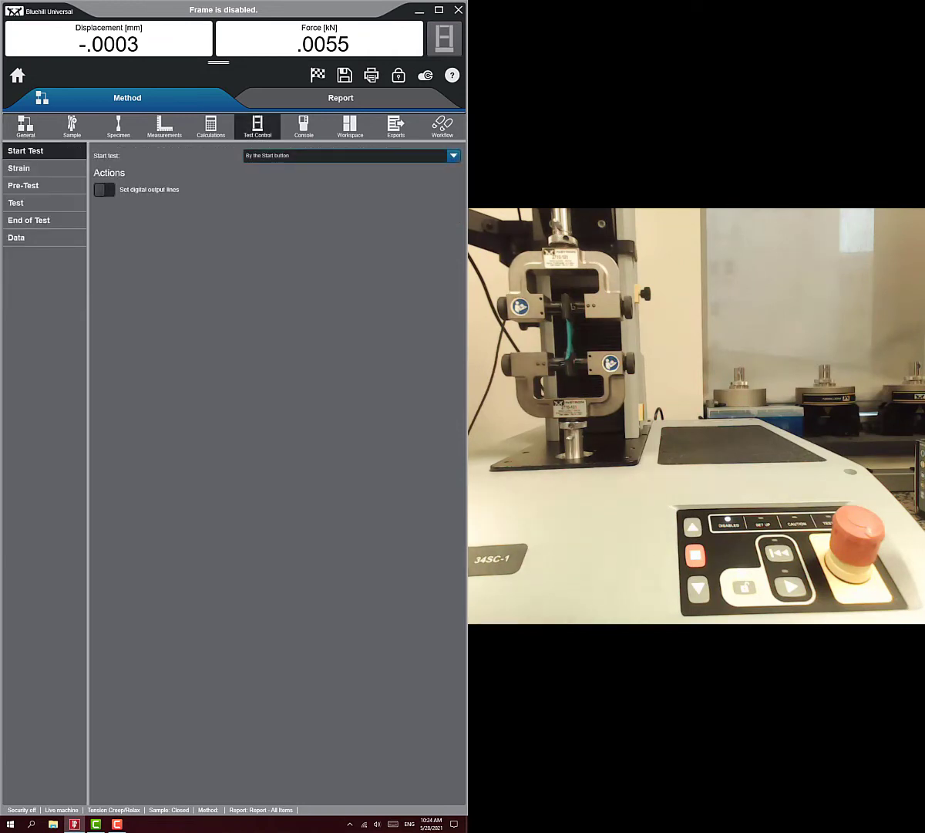
click(52, 203)
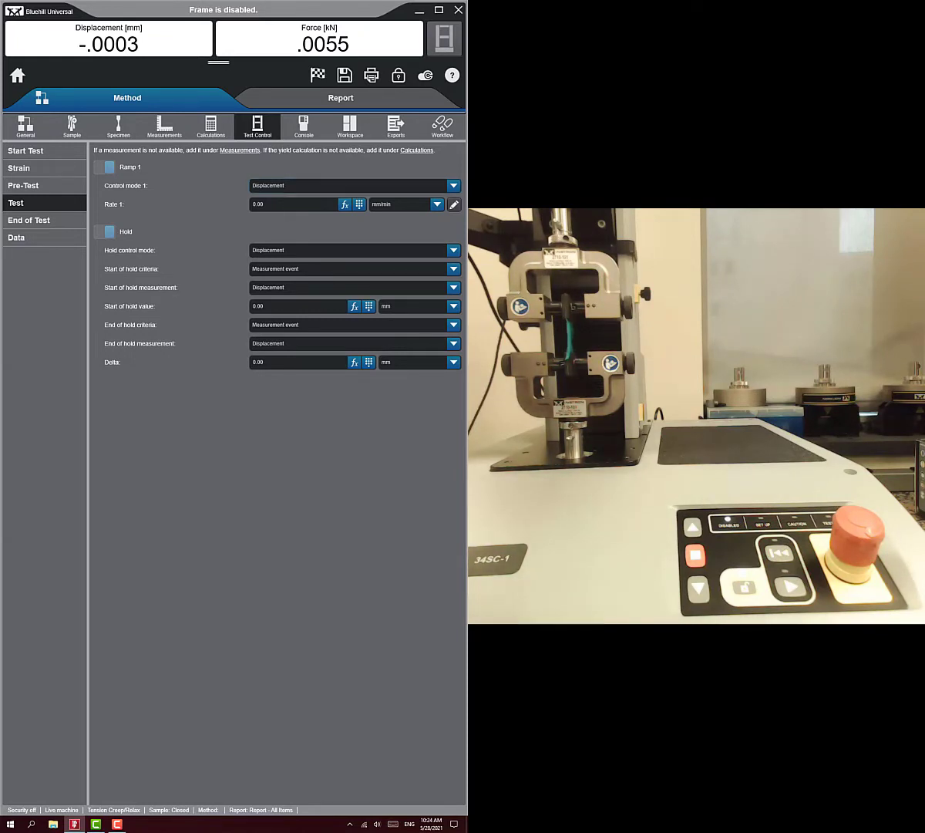
click(359, 204)
click(307, 271)
click(307, 248)
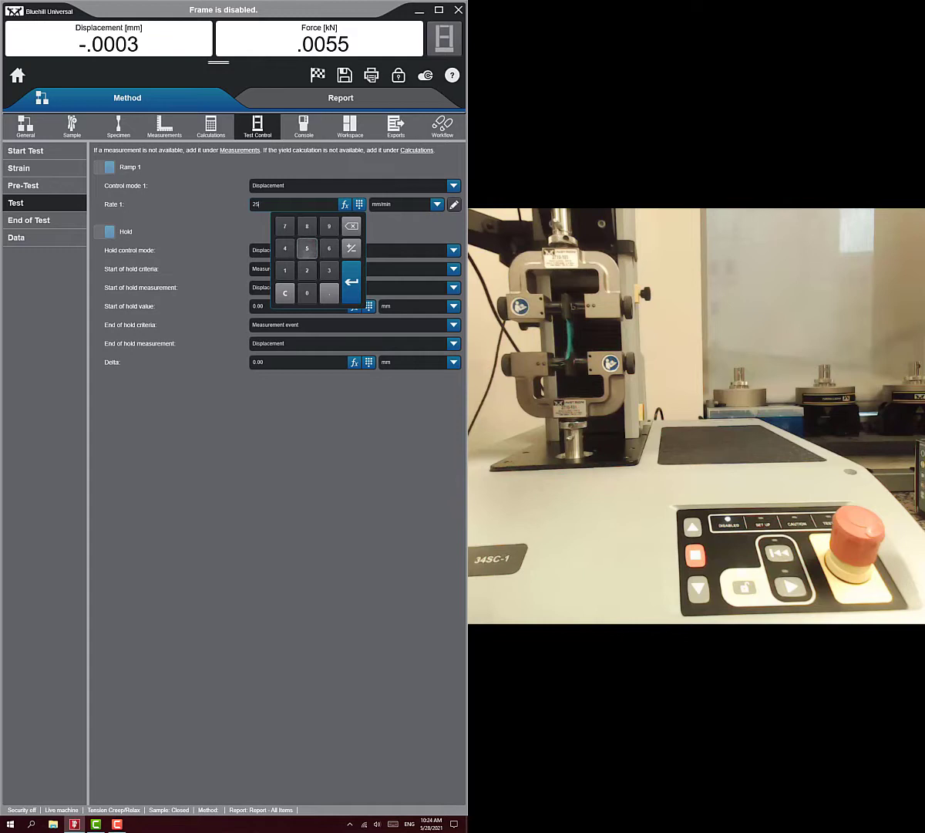
click(351, 282)
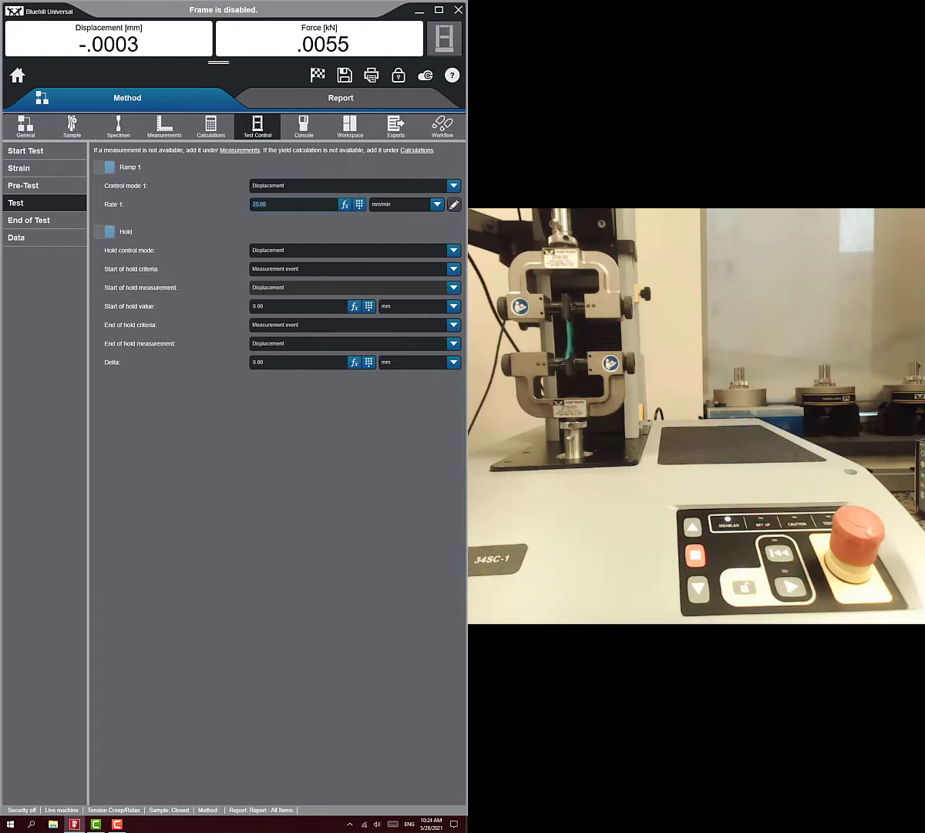
Set the test's start of hold value to 10 mm.
click(299, 306)
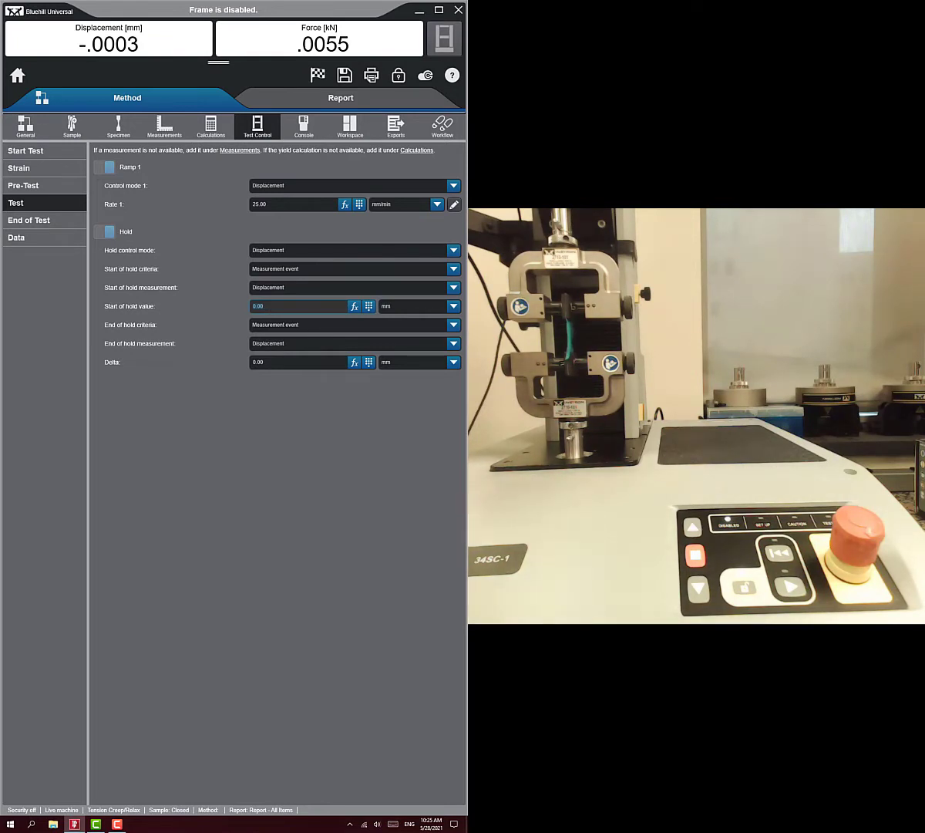
click(369, 306)
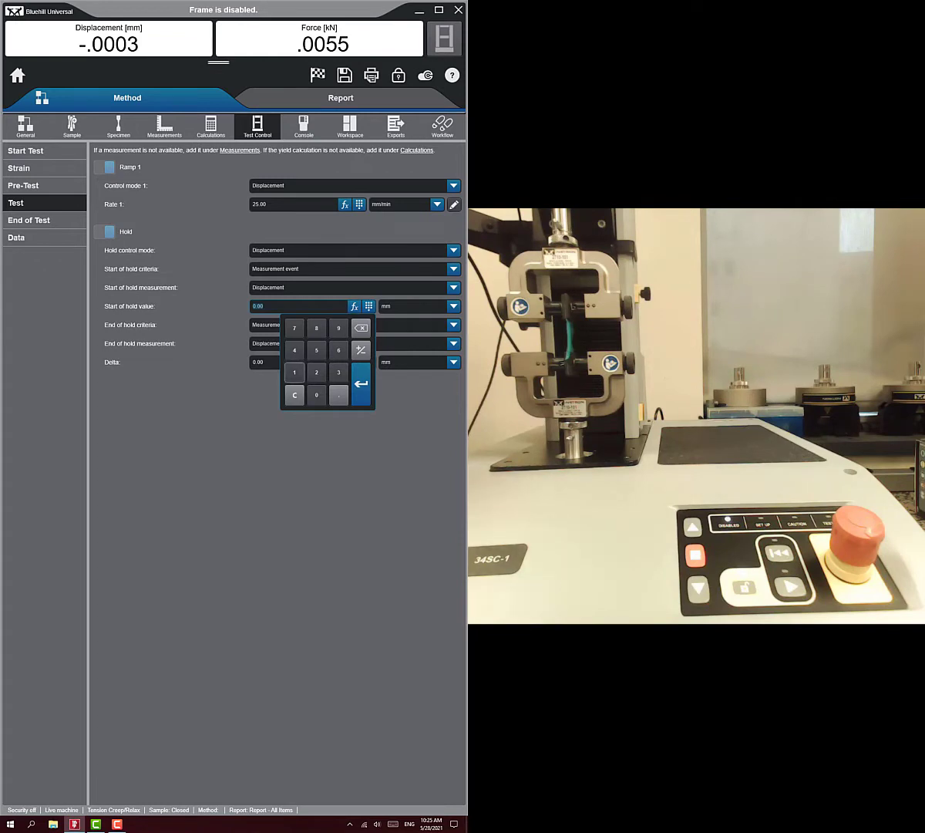
click(294, 372)
click(317, 394)
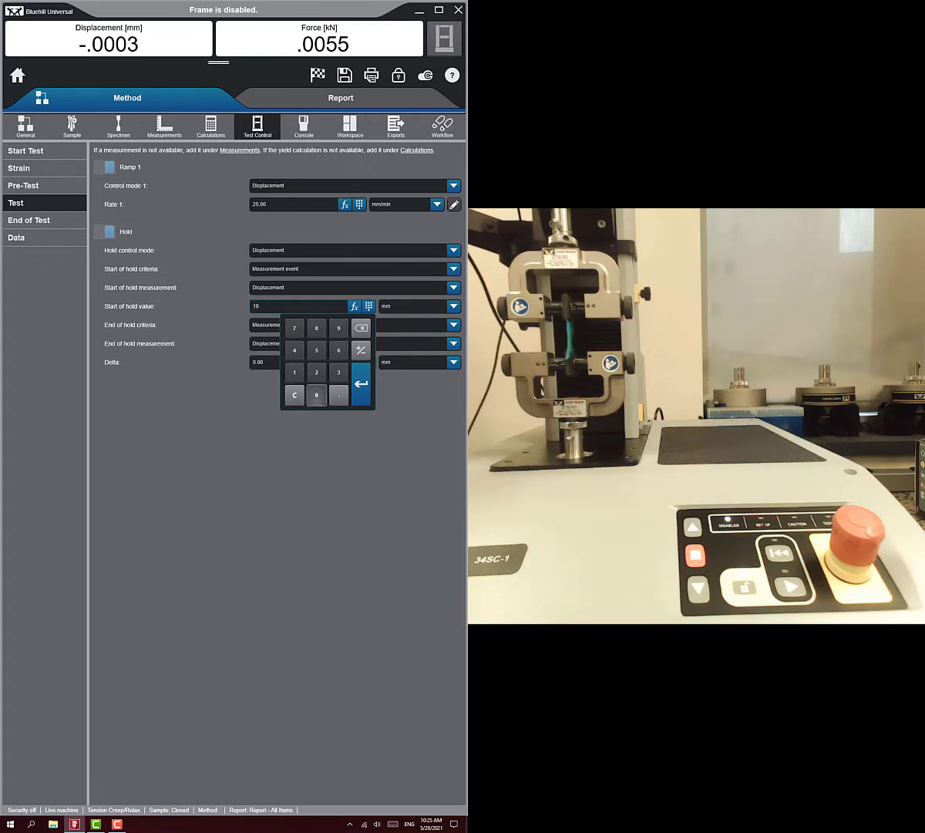
click(361, 384)
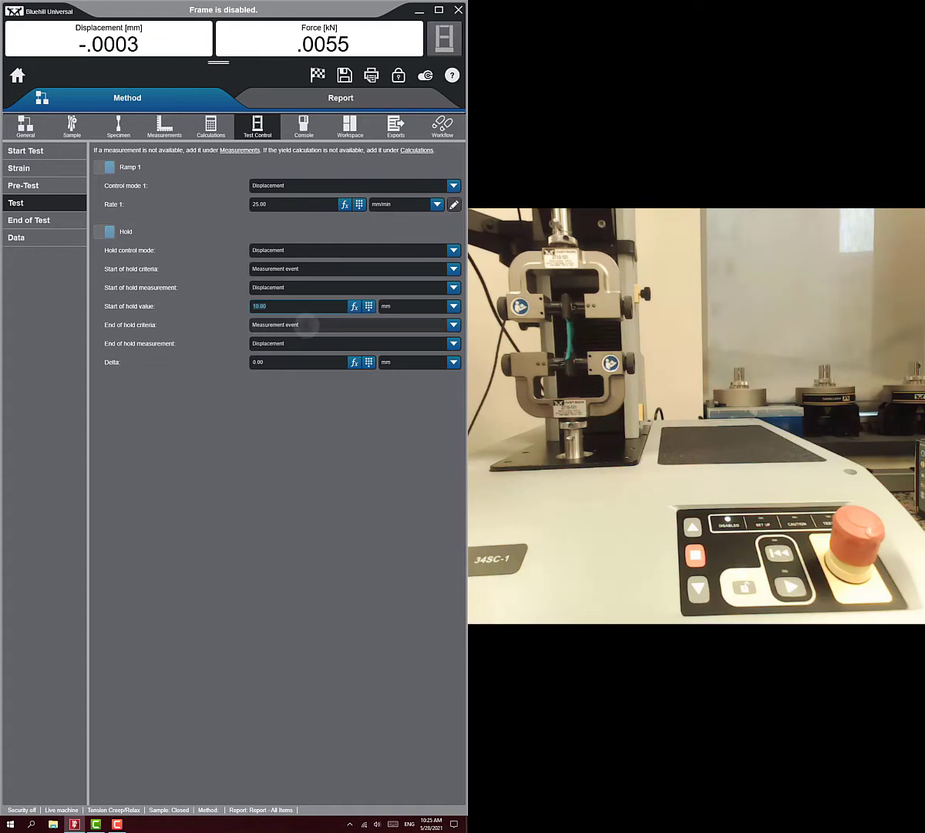
End the hold on a measurement event based on Time, with a duration of 20 s.
click(306, 325)
click(296, 338)
click(297, 343)
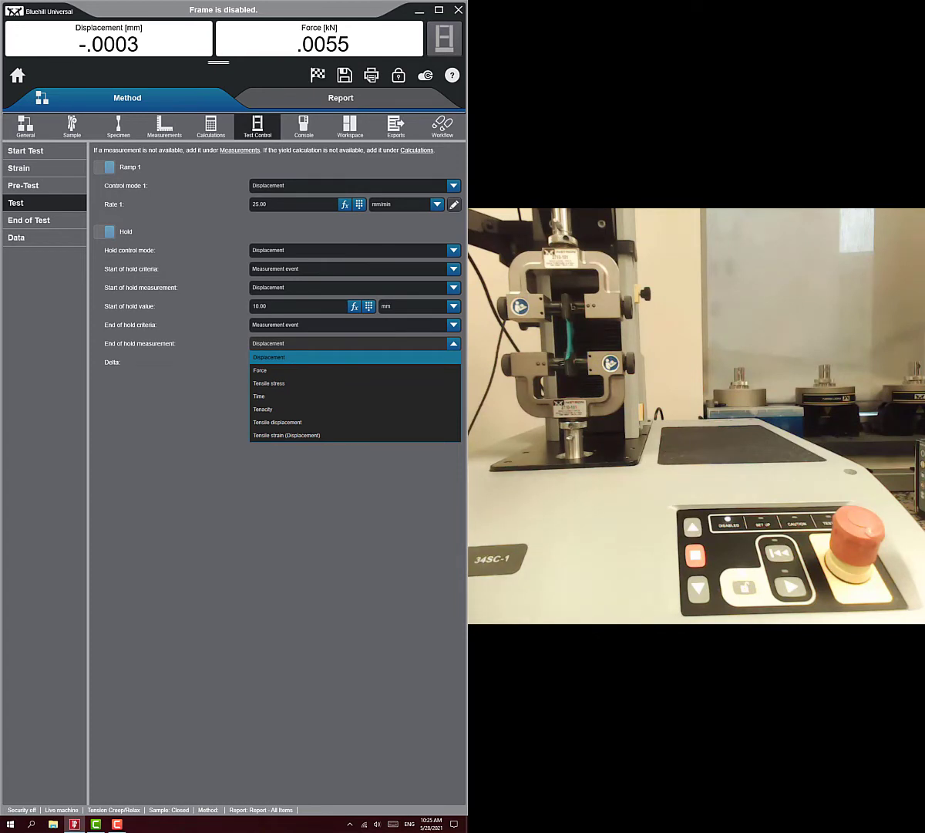
click(297, 396)
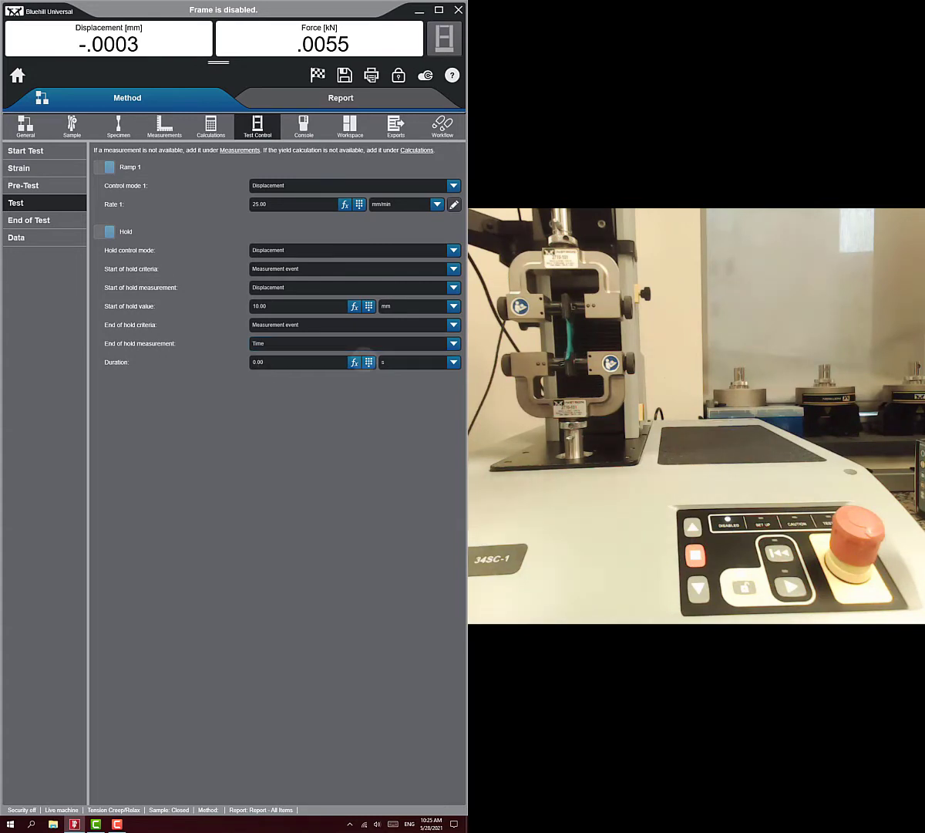
click(368, 362)
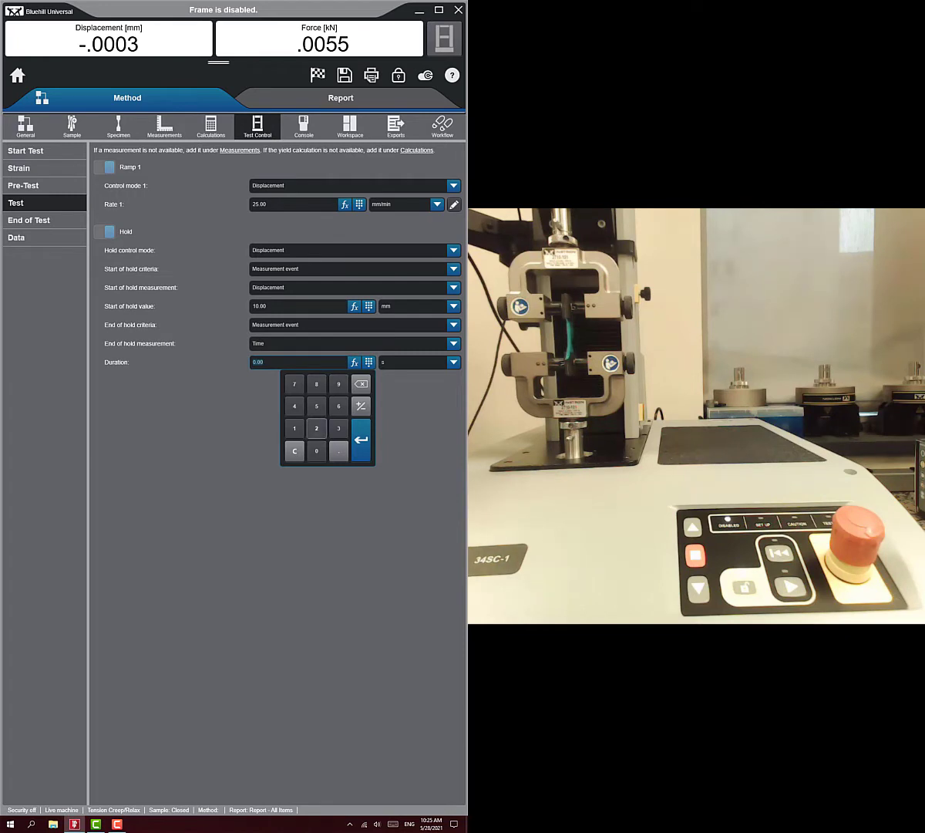
text(20)
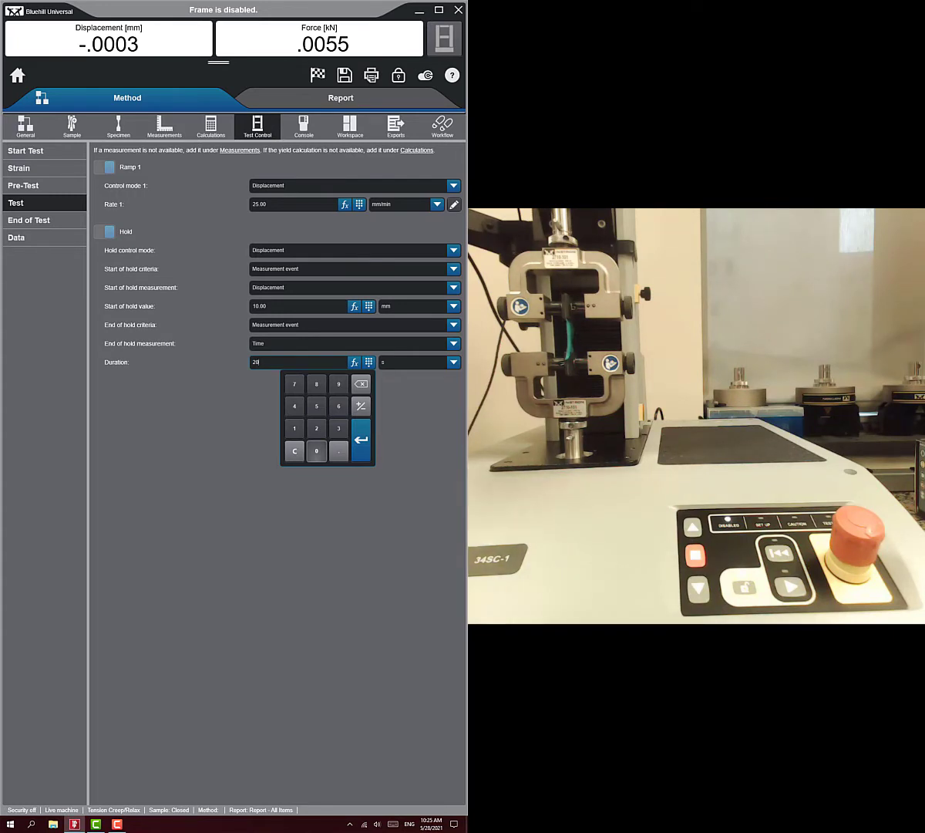
click(360, 441)
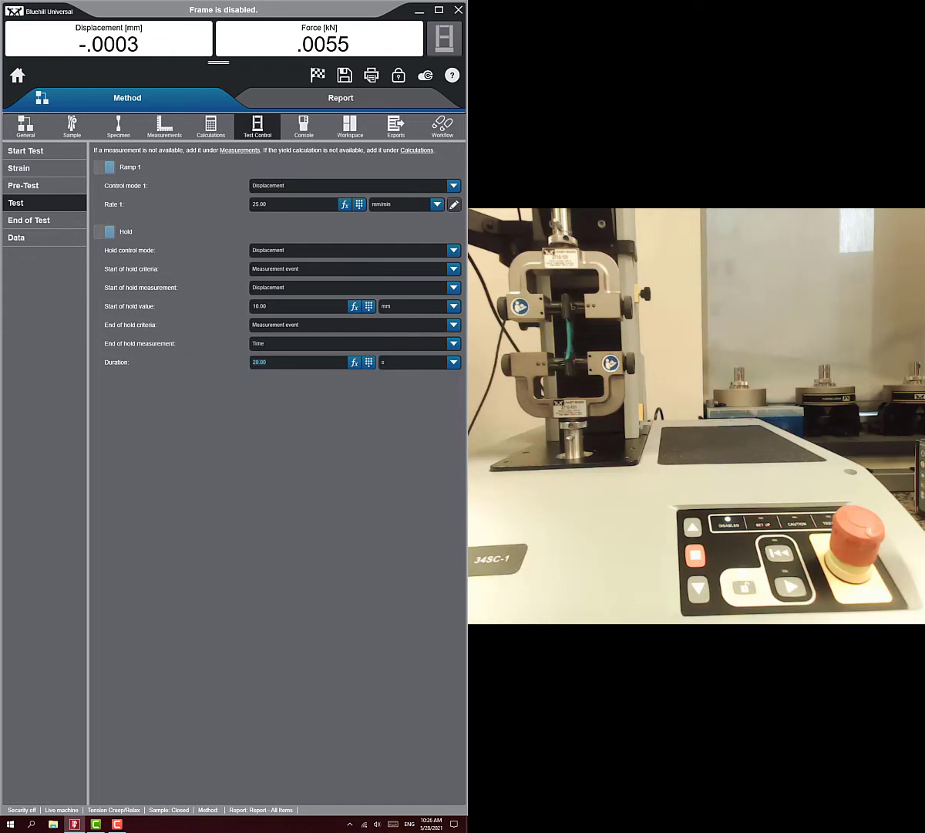
Enable the End of test 2 criterion as a Measurement level on Force with a value of 0.8 kN.
click(29, 220)
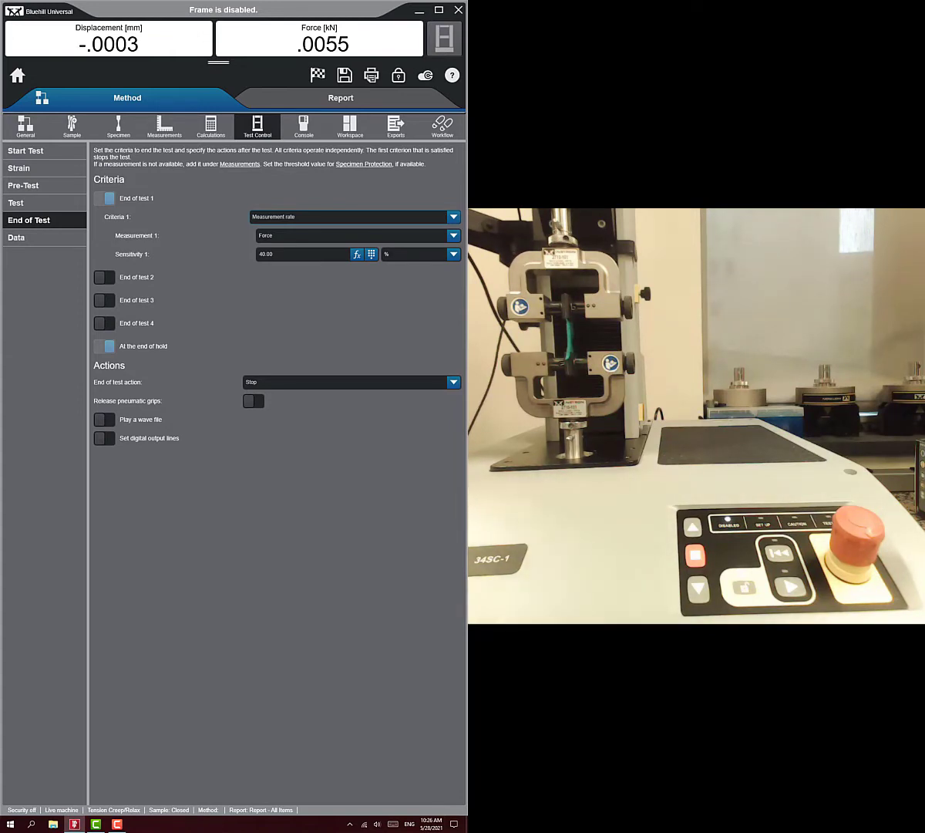
click(104, 278)
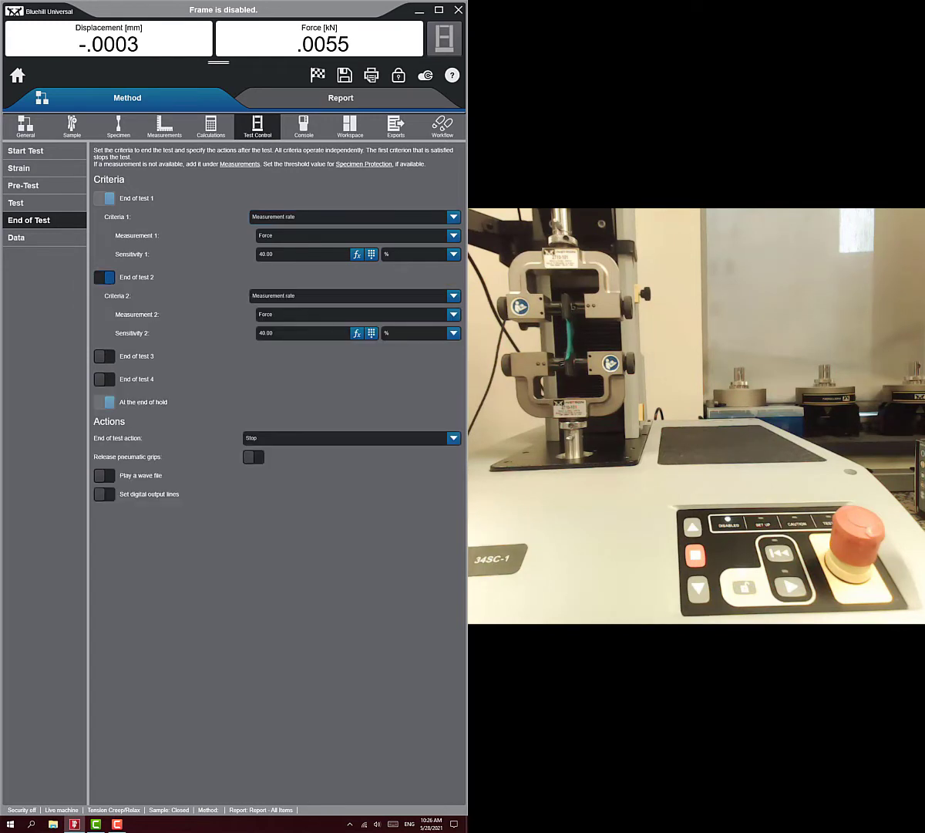
click(318, 296)
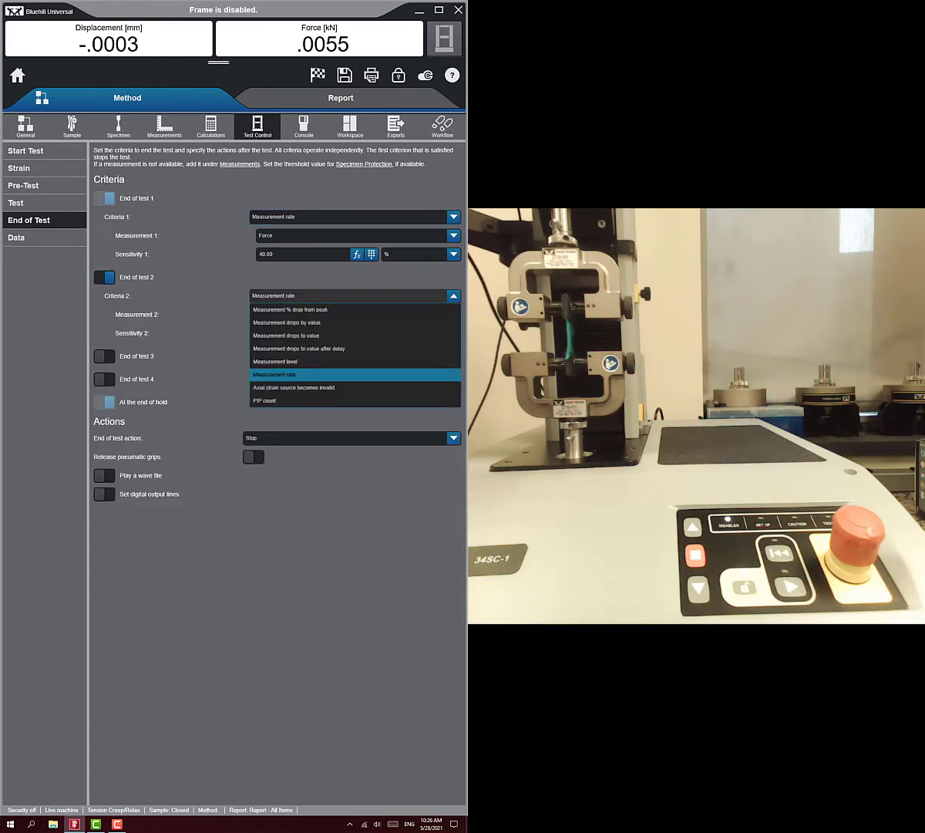
click(297, 361)
click(299, 314)
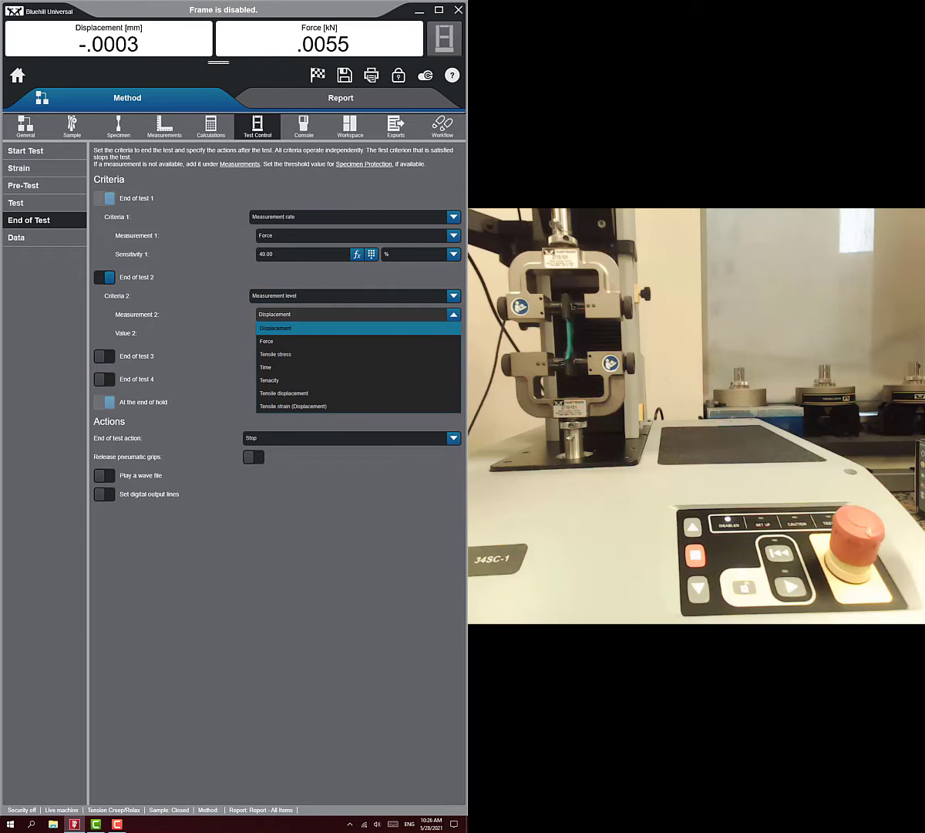
click(266, 340)
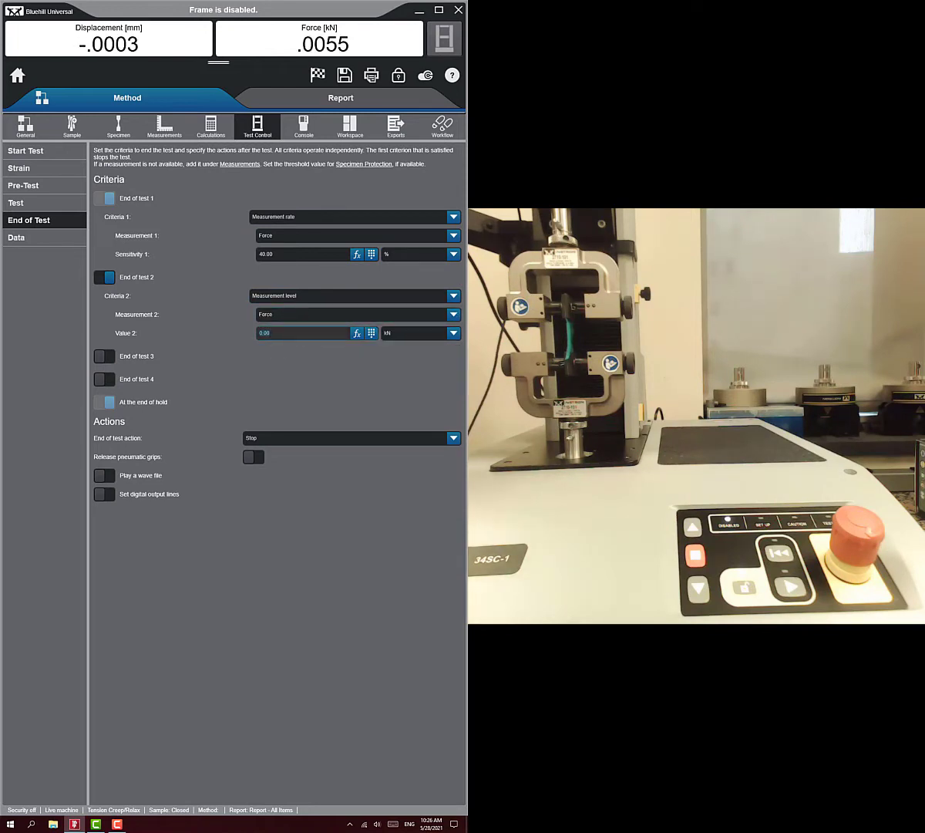
click(371, 333)
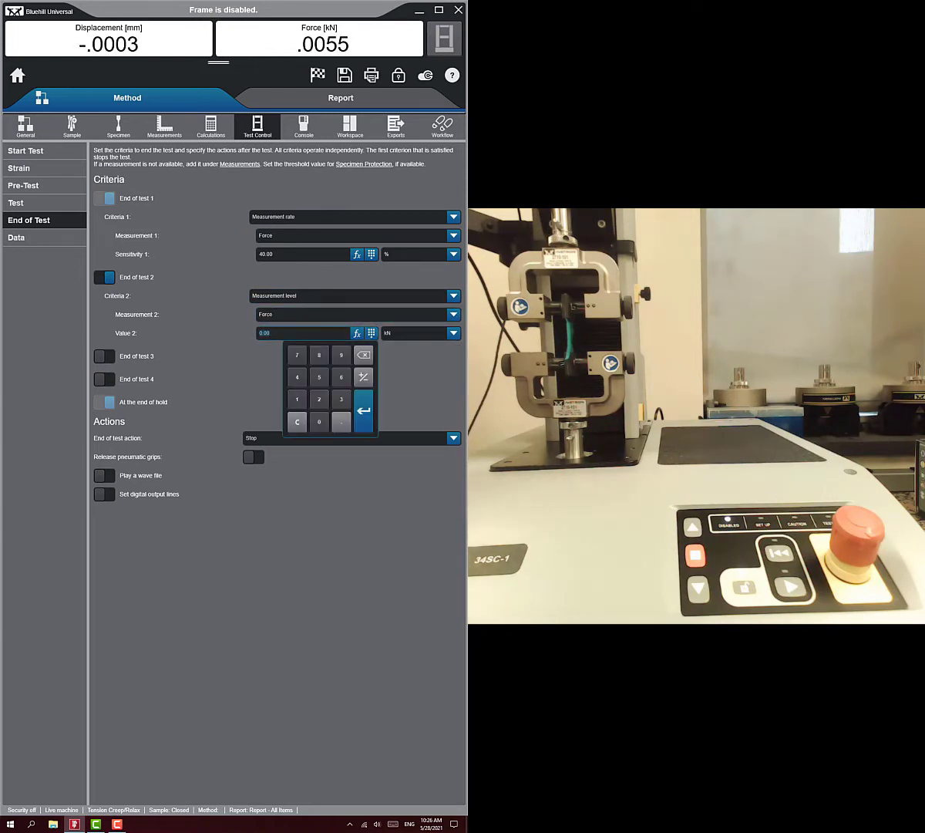
click(339, 422)
click(319, 355)
click(361, 411)
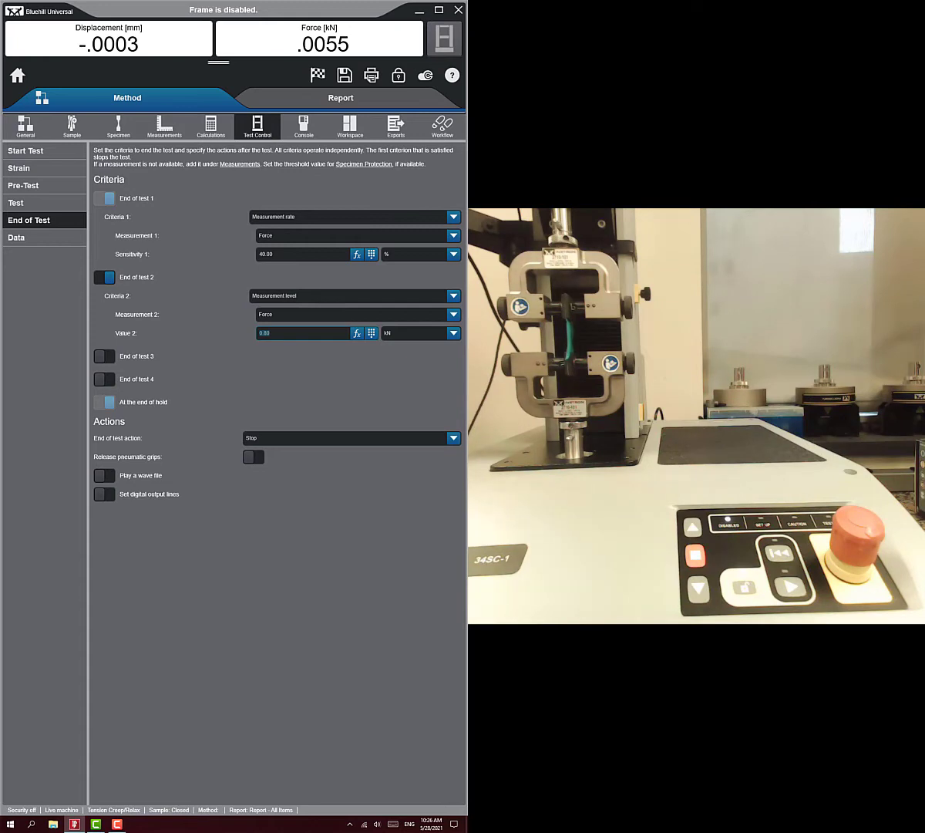
Set the end of test action to Return and review the ramp and hold settings.
click(453, 438)
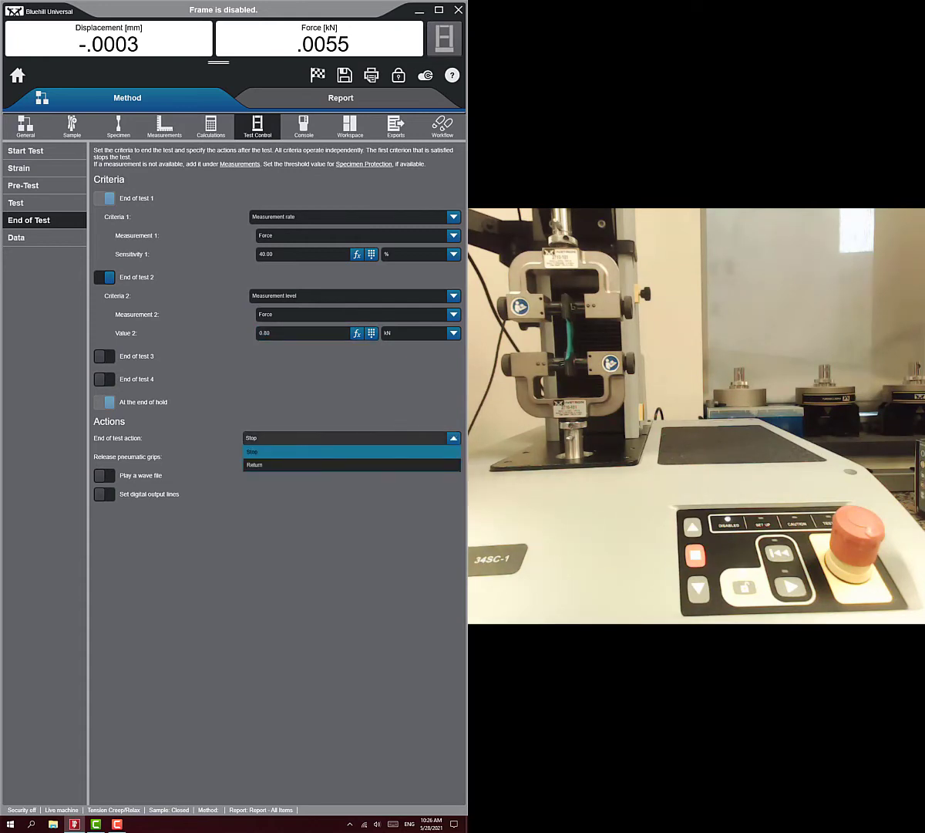
click(339, 465)
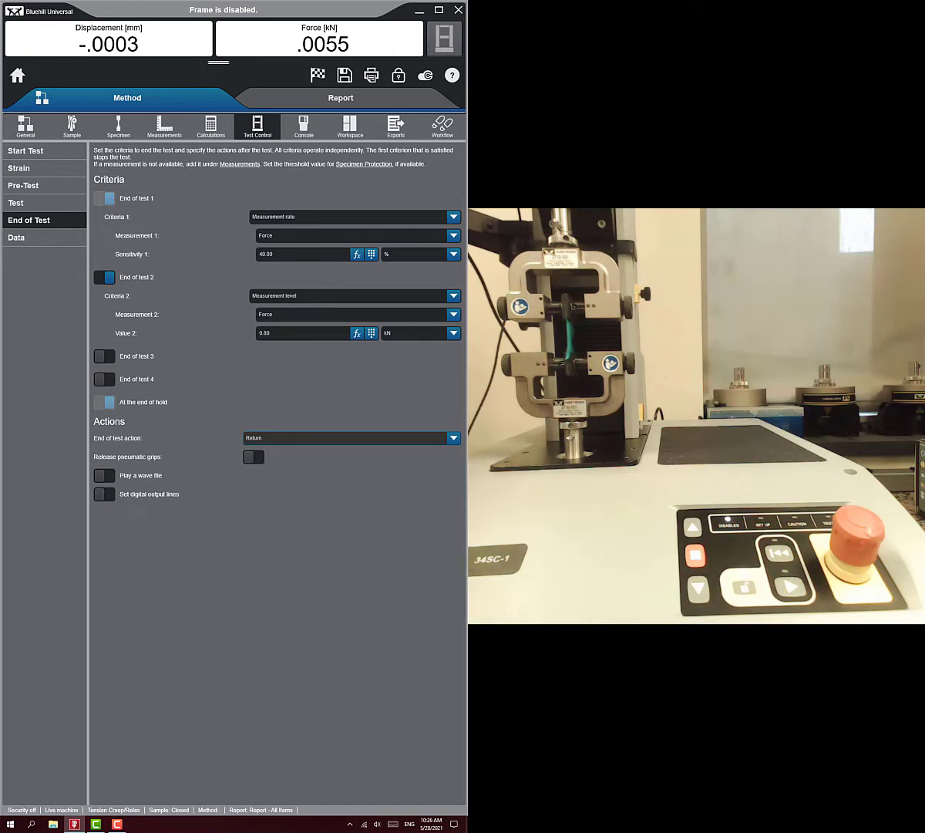
click(43, 203)
click(42, 220)
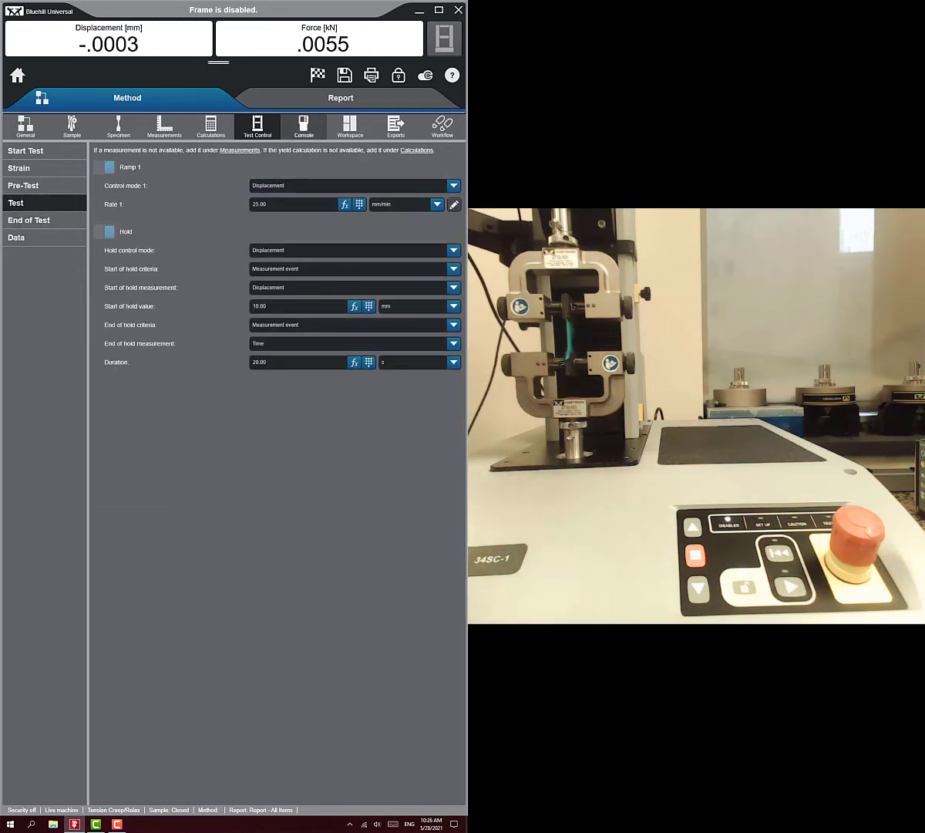
Set the Force live display on the console to units of N with 3 digits.
click(304, 126)
click(346, 206)
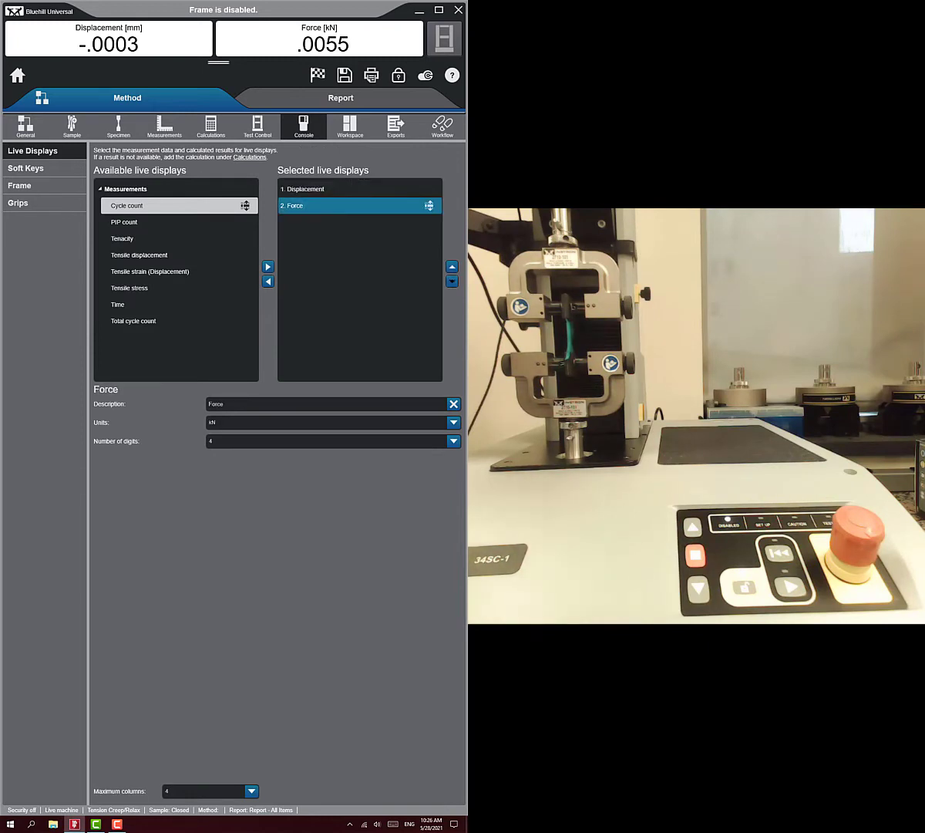
click(453, 422)
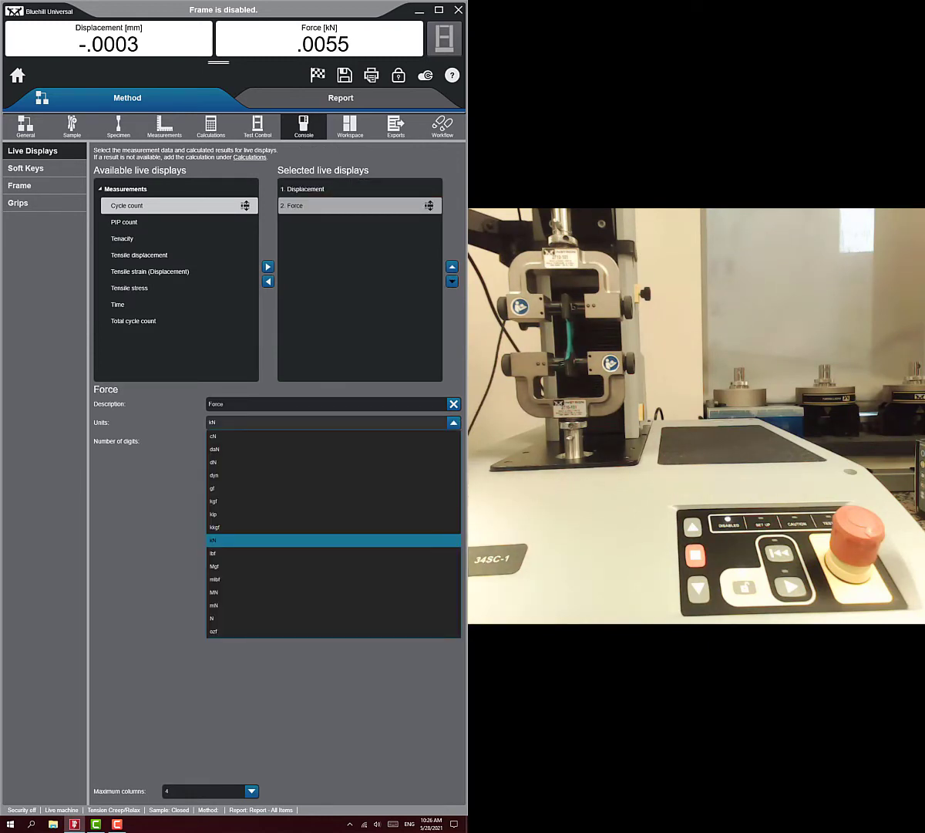
click(213, 618)
click(229, 442)
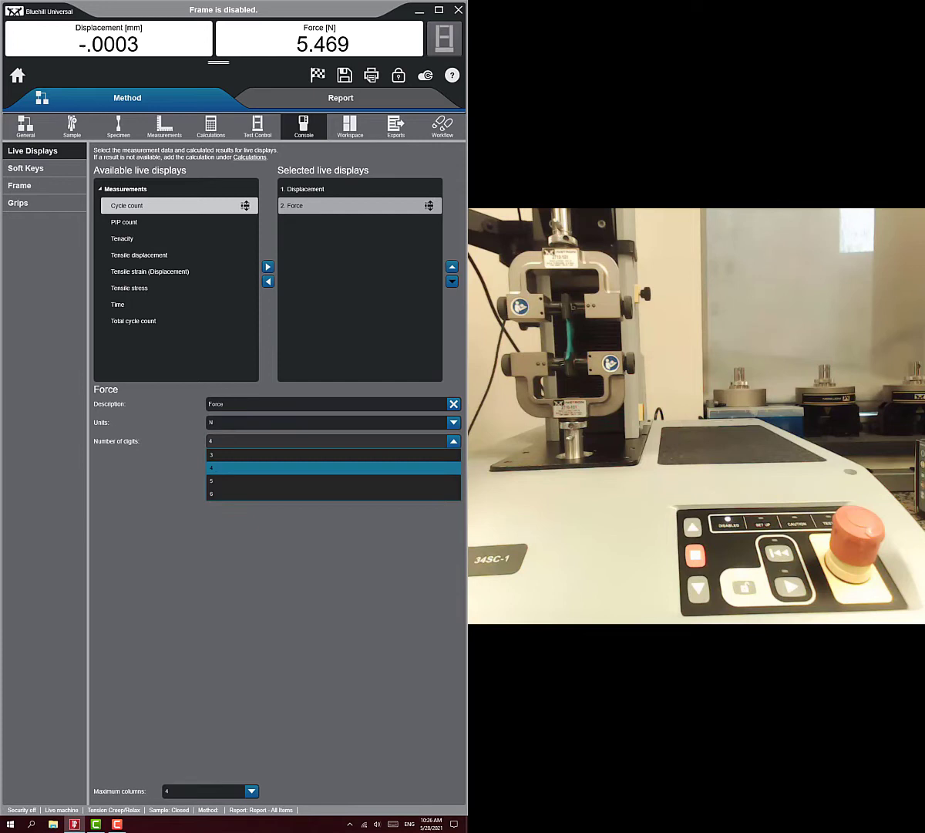
click(221, 457)
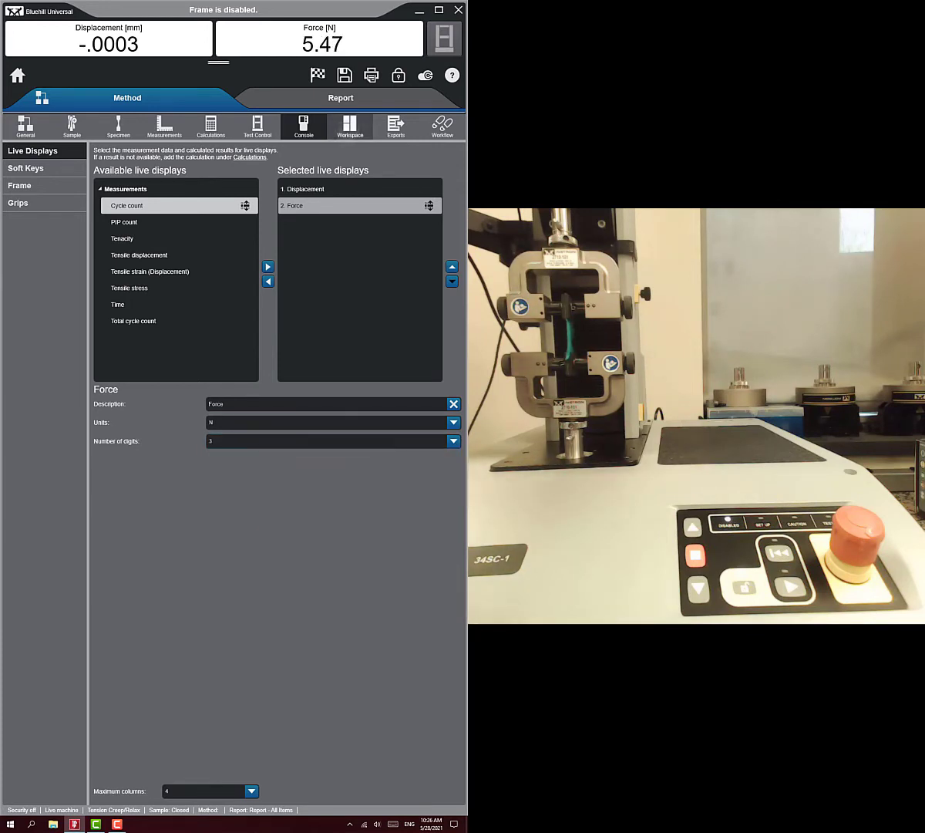
Set the Force column of the workspace raw data table to units of N with 3 decimal places.
click(350, 126)
click(26, 237)
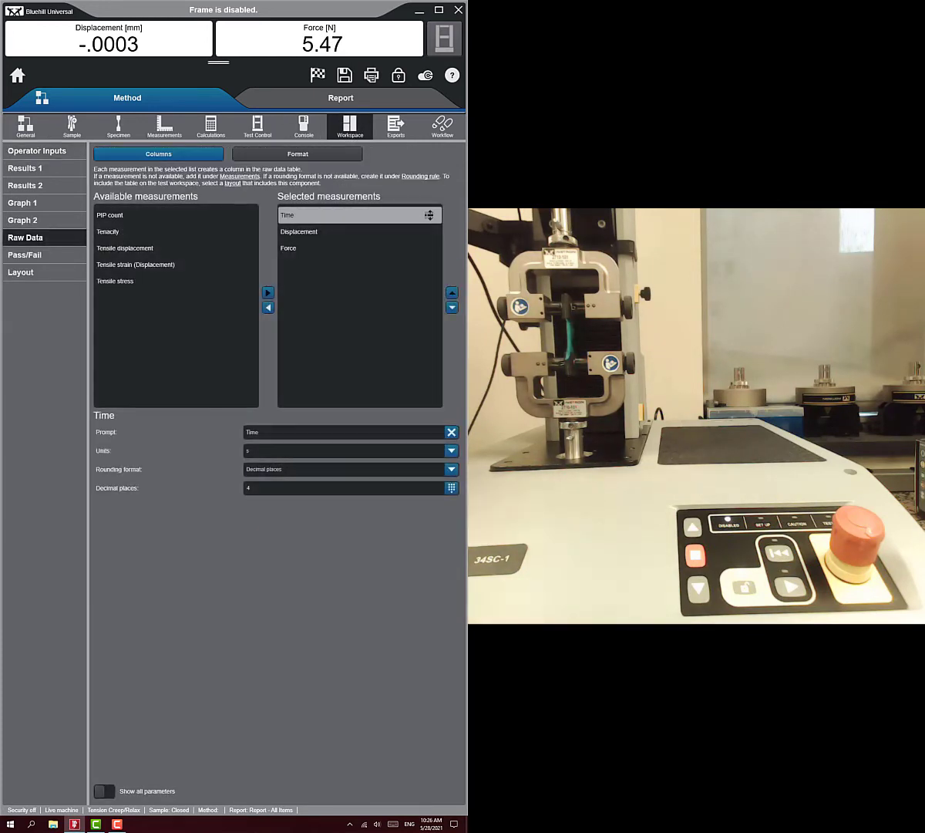
click(339, 248)
click(290, 447)
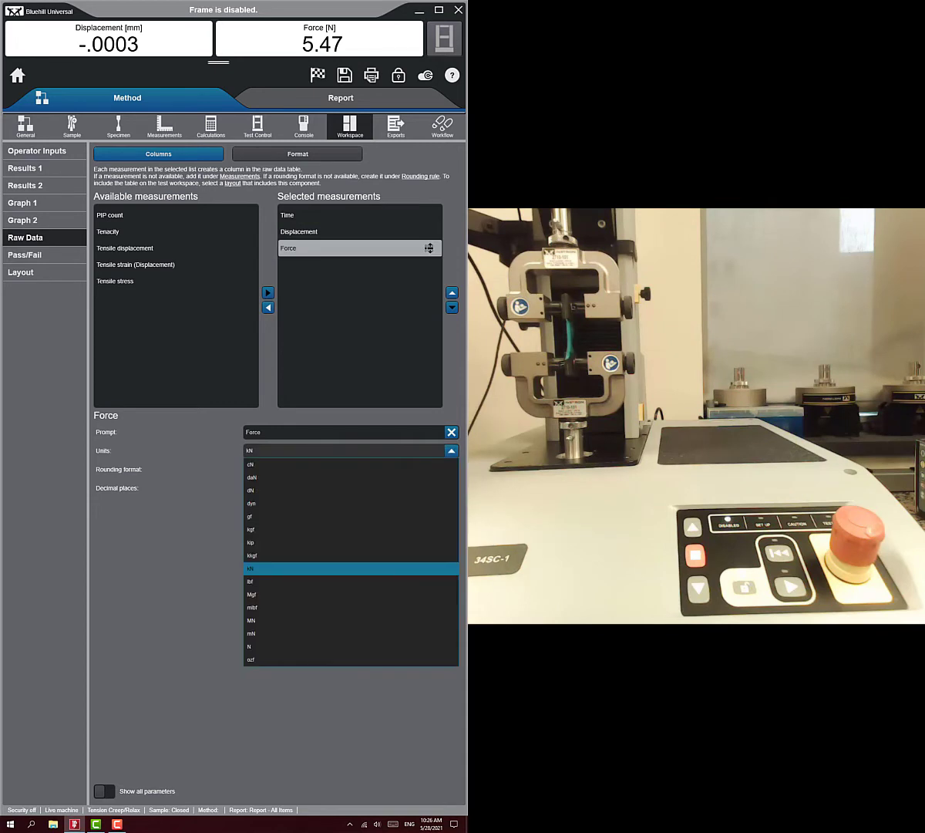
click(251, 601)
click(267, 488)
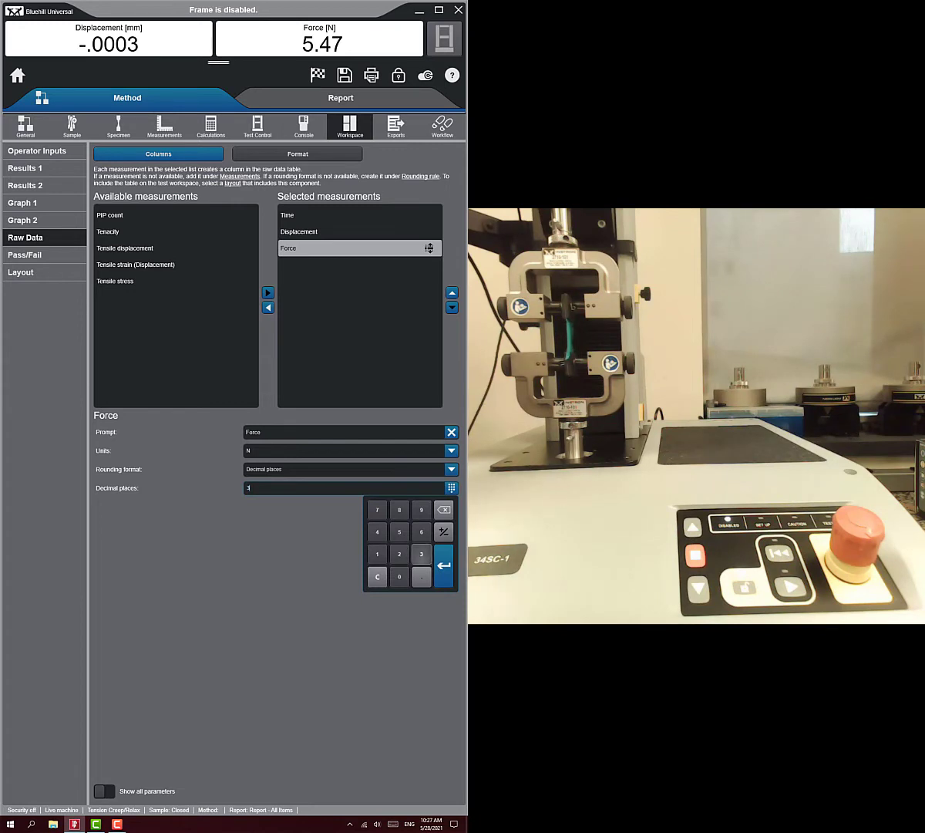
click(443, 566)
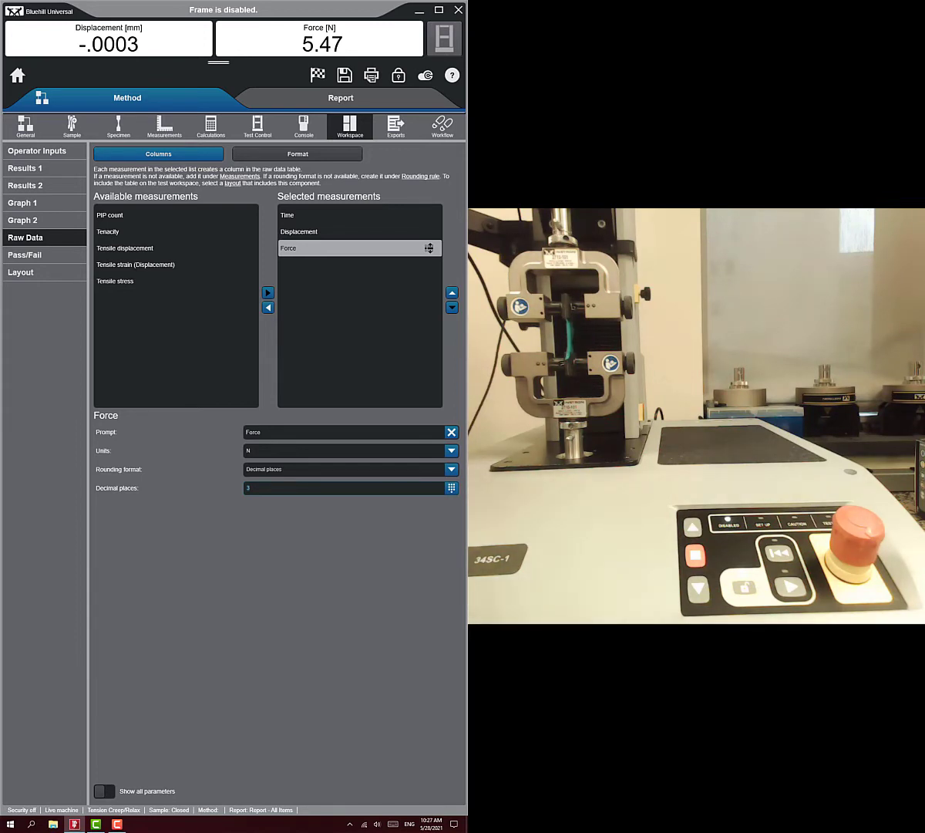
Turn off saving the report in the method's export report settings.
click(396, 126)
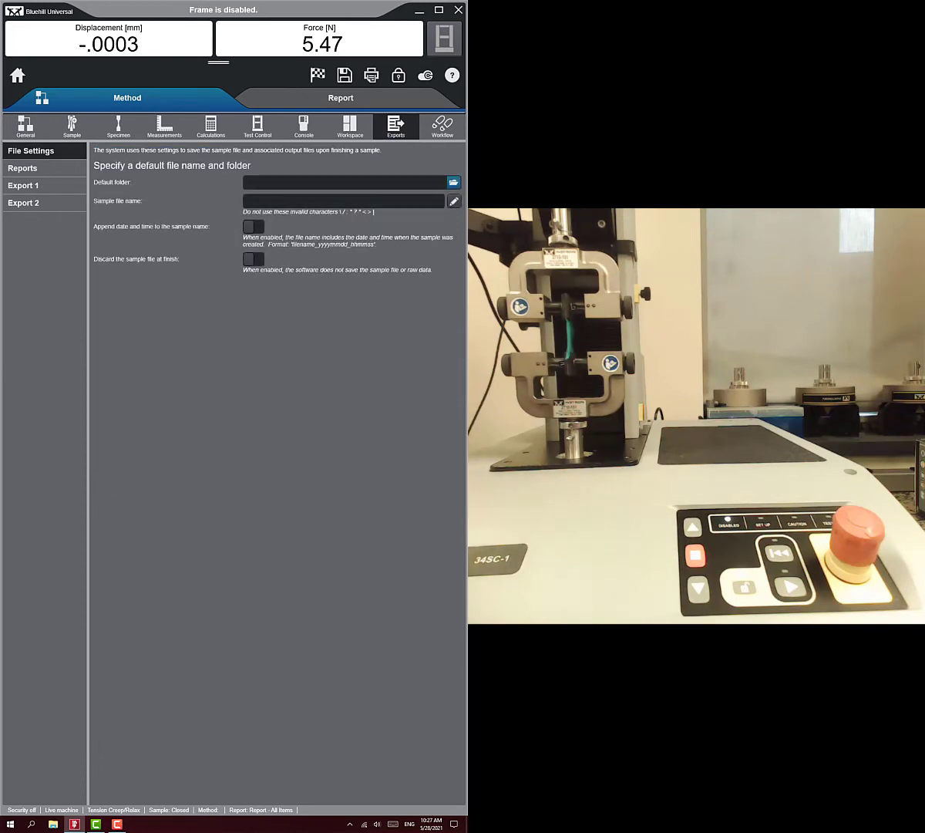
click(44, 168)
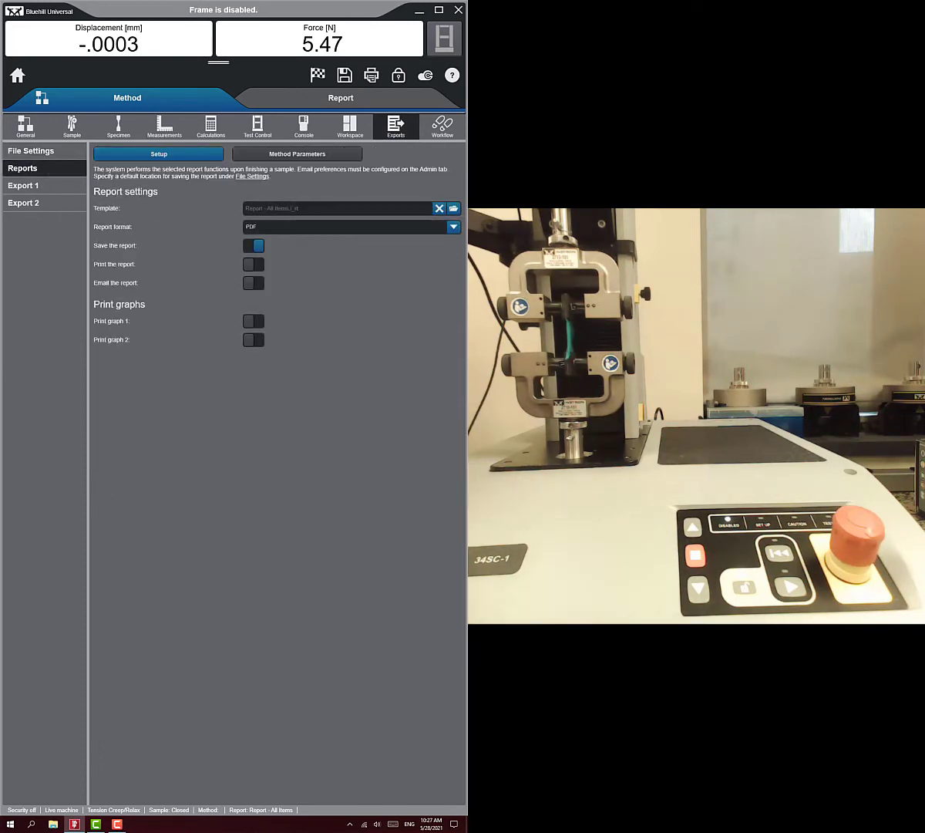
click(253, 246)
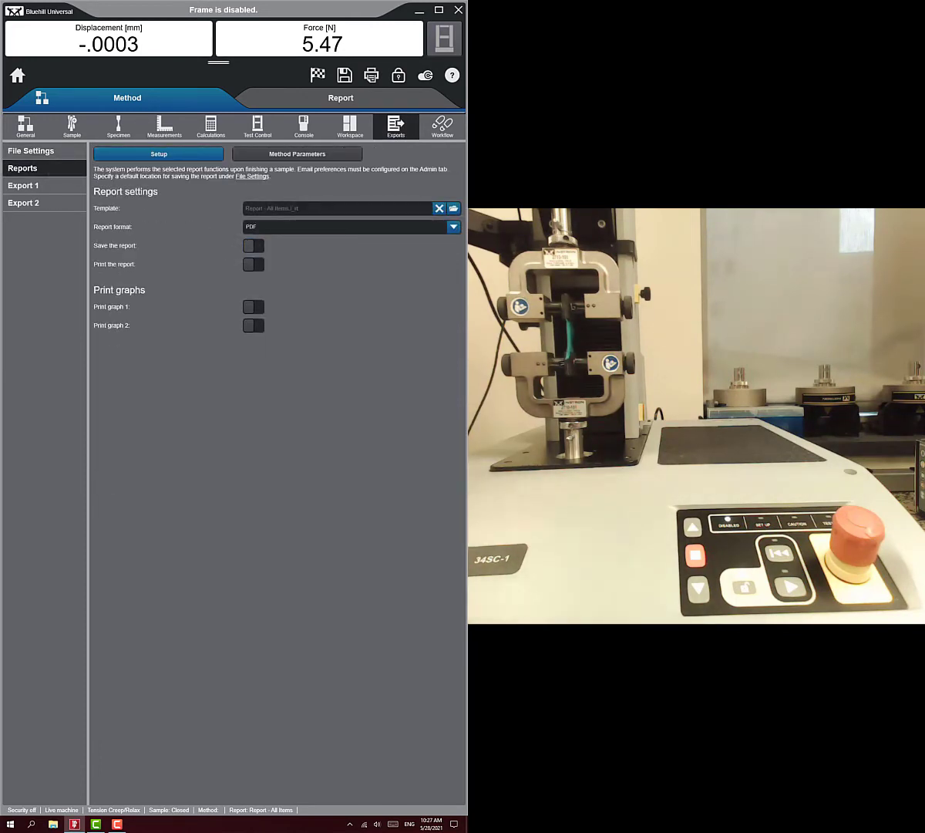
Configure Export 1 to include only raw data, with all results tables and statistics off, and set its frequency to After each test.
click(47, 186)
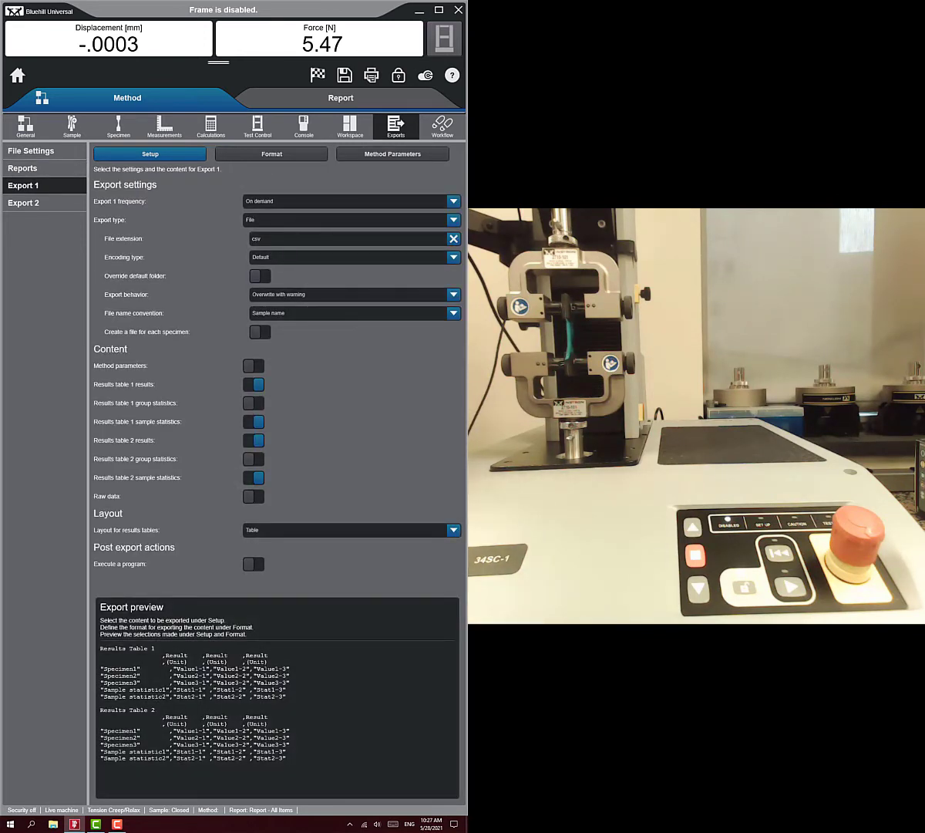
click(254, 478)
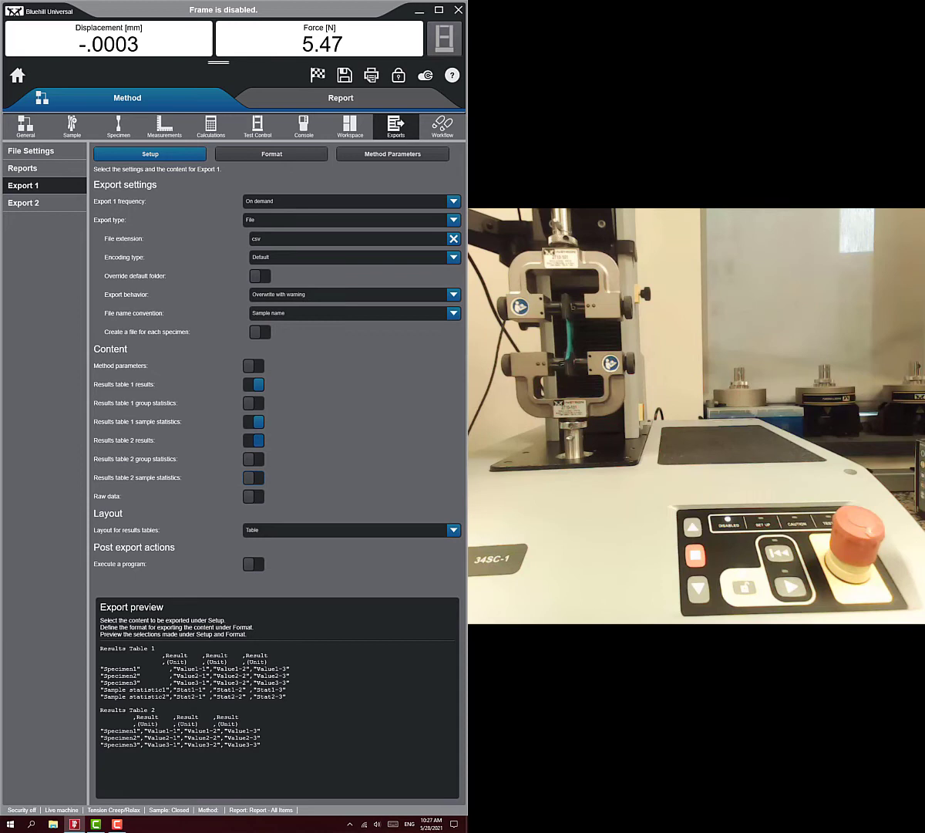
click(253, 422)
click(253, 441)
click(253, 384)
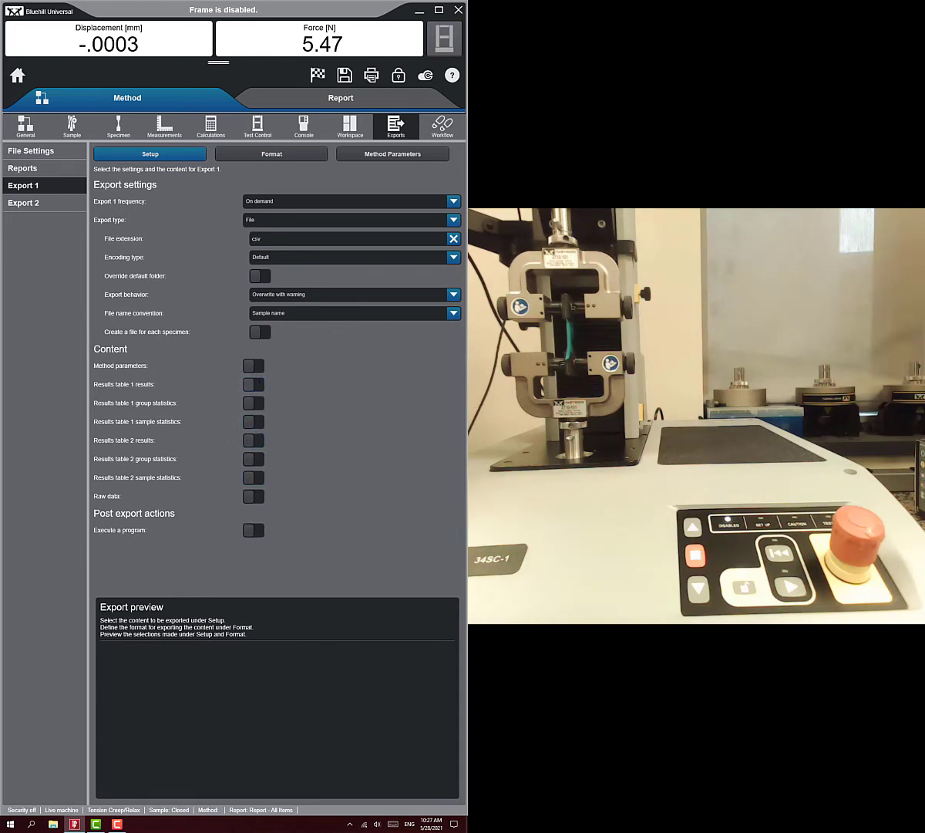
click(254, 495)
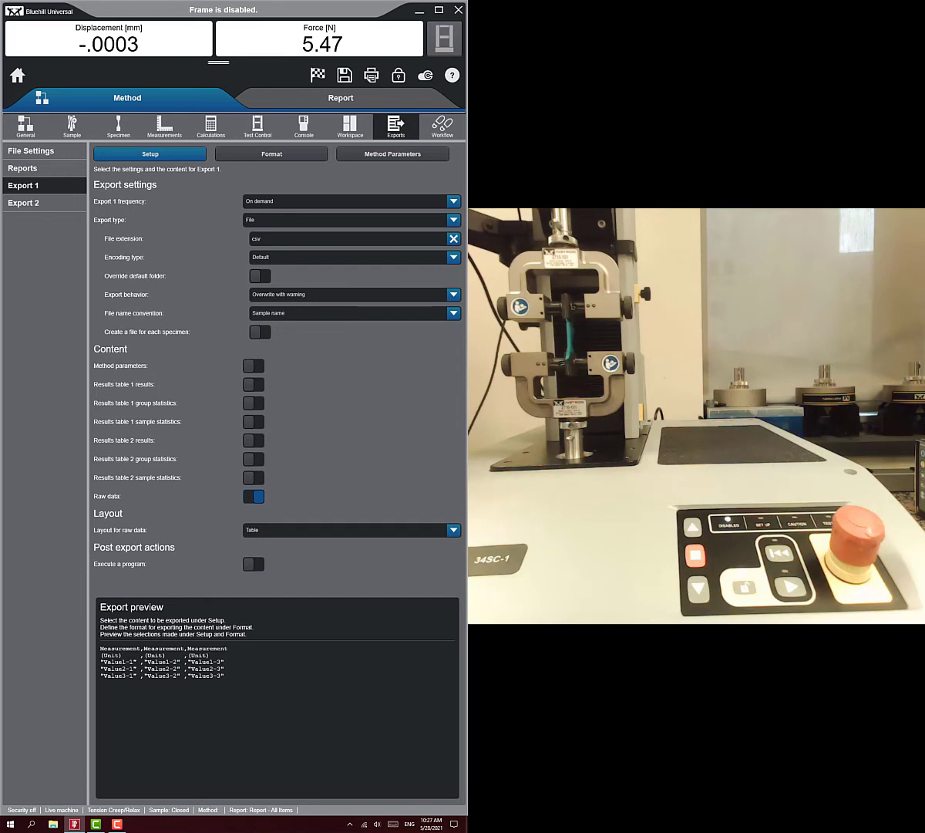
click(351, 201)
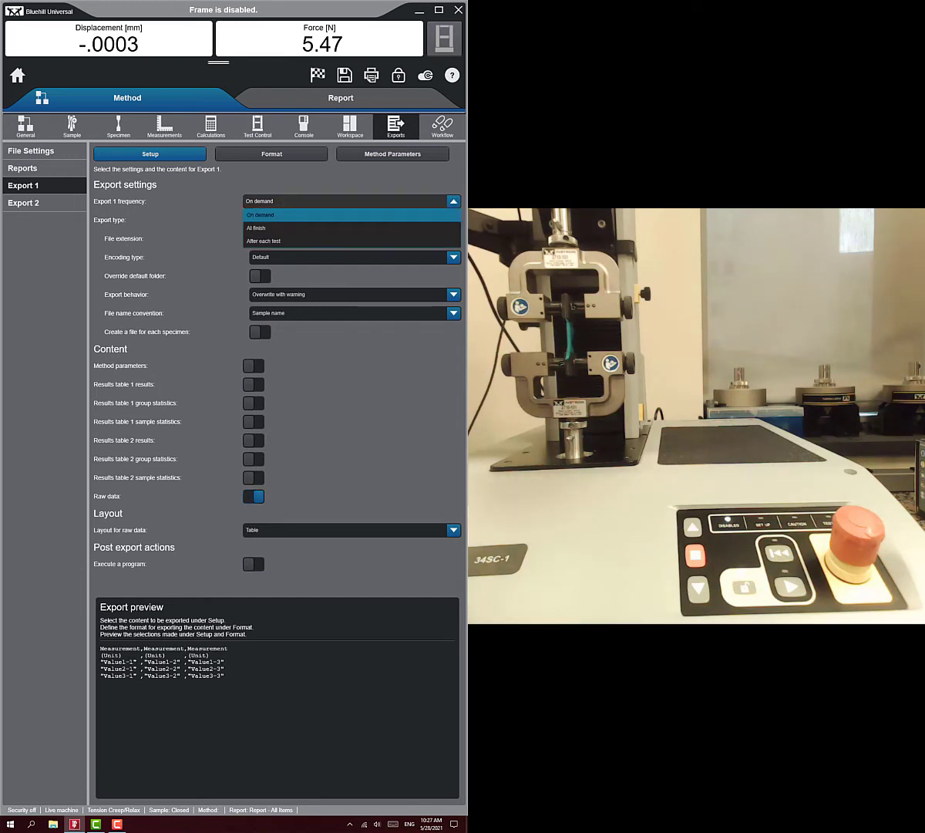
click(273, 242)
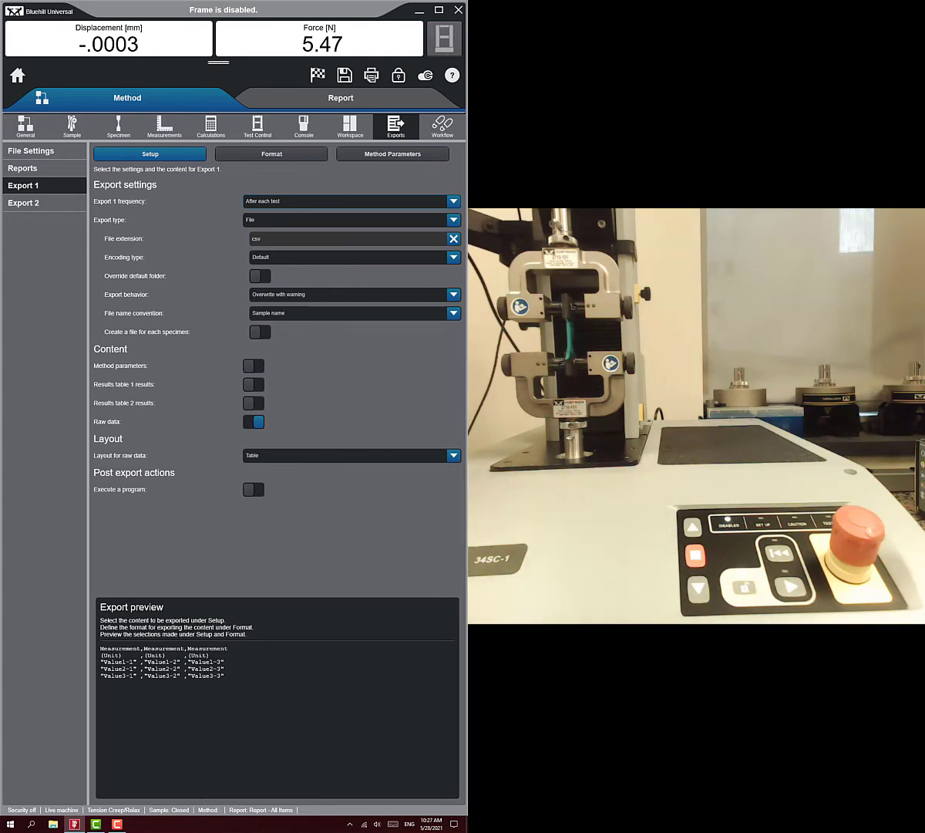
Set the default folder for saved sample and output files to the Desktop.
click(31, 151)
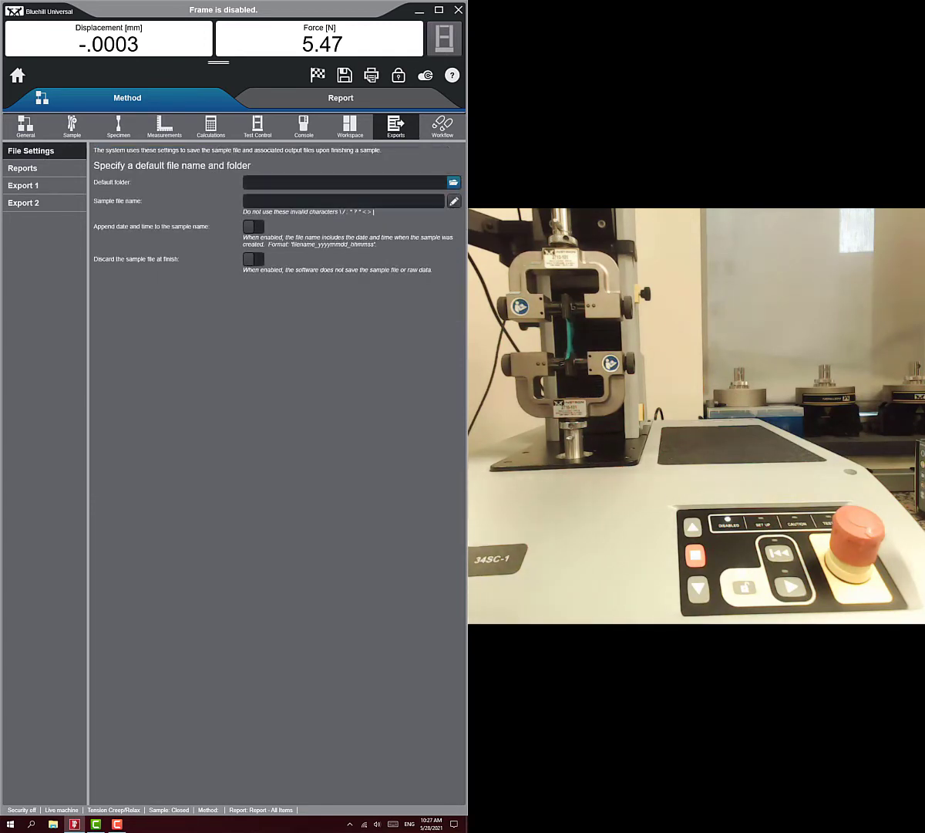
click(453, 183)
click(57, 100)
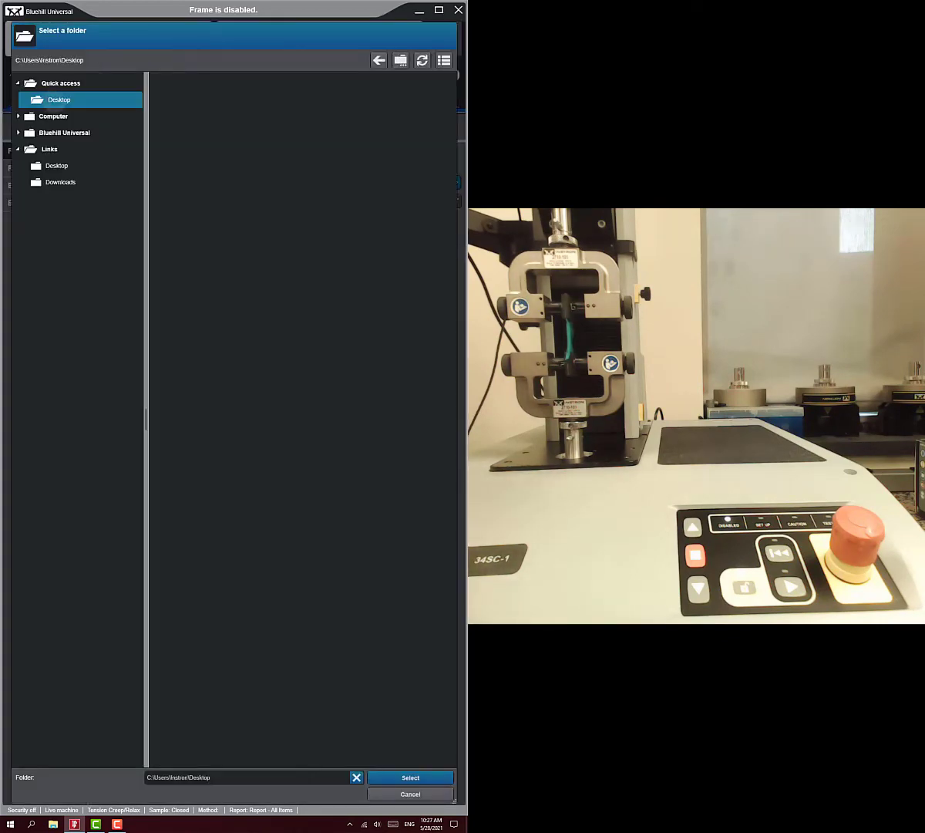
click(410, 778)
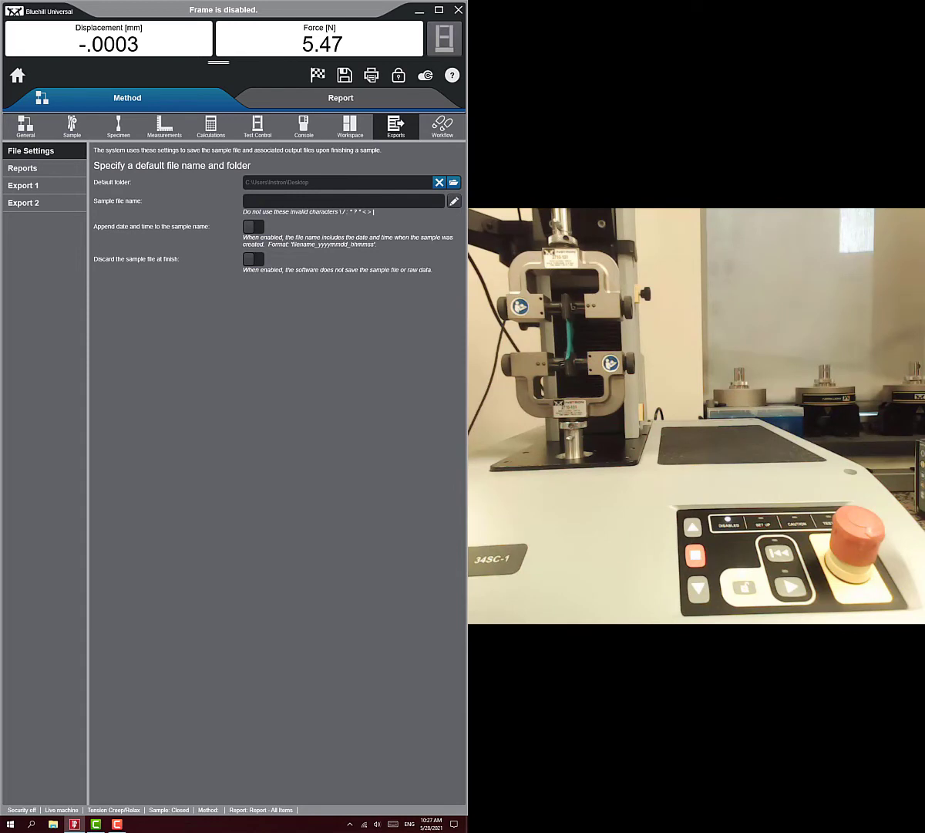
Save the method as a new file named stressrelax in the Desktop folder.
click(344, 75)
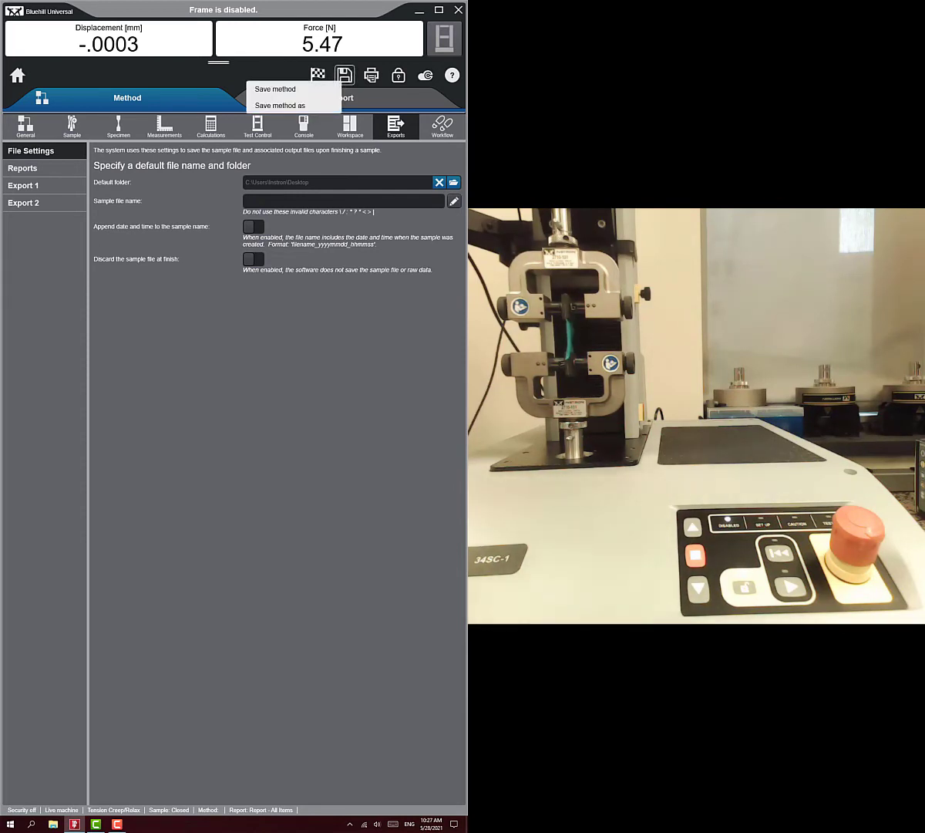
click(279, 105)
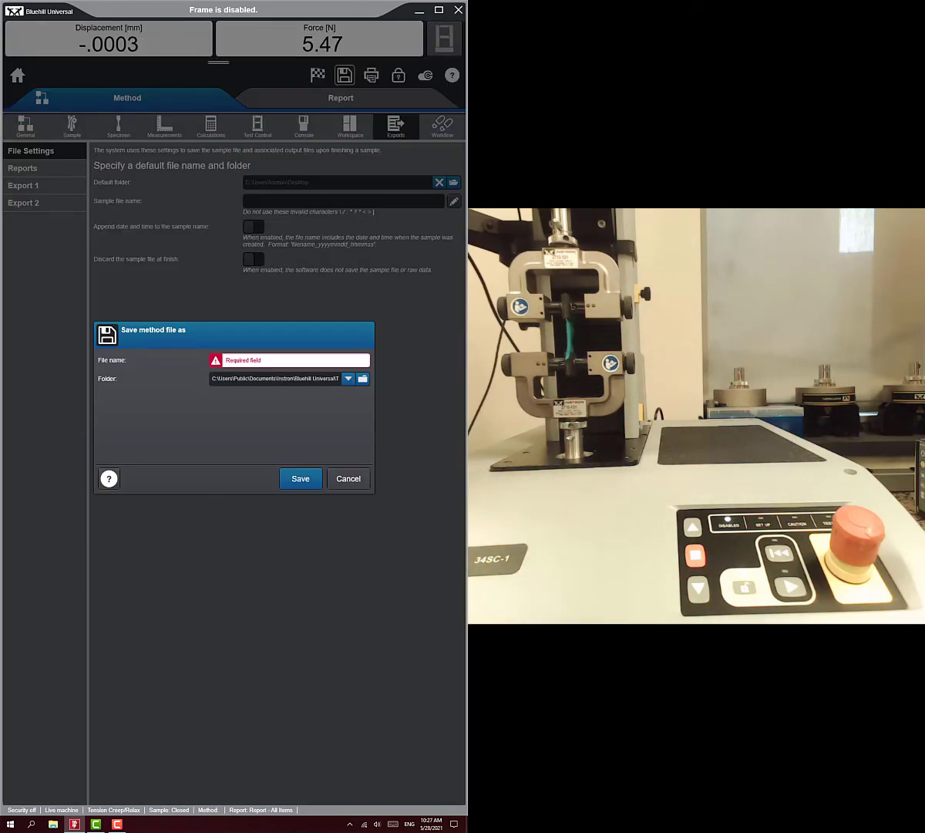
click(363, 379)
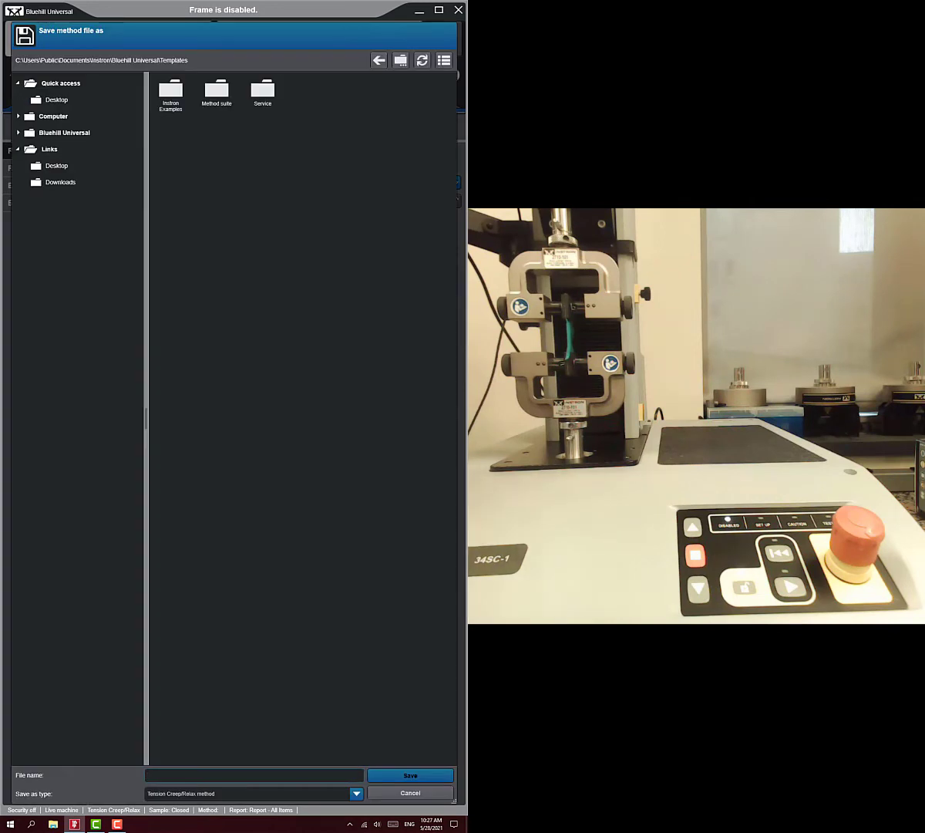
click(59, 101)
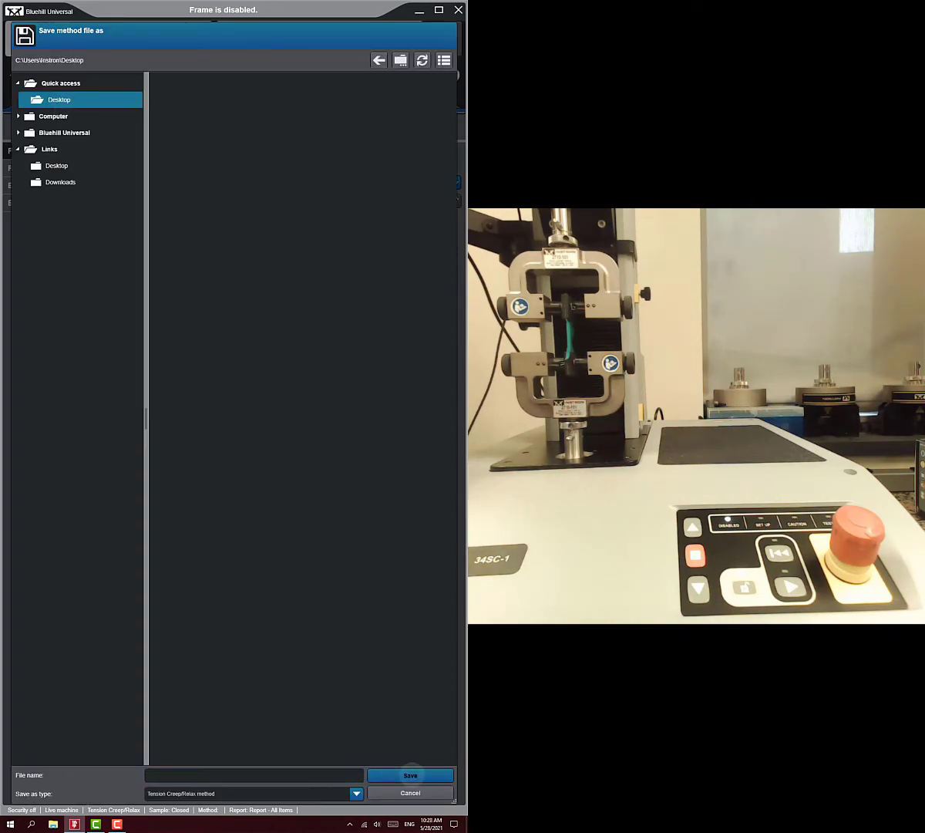
click(254, 776)
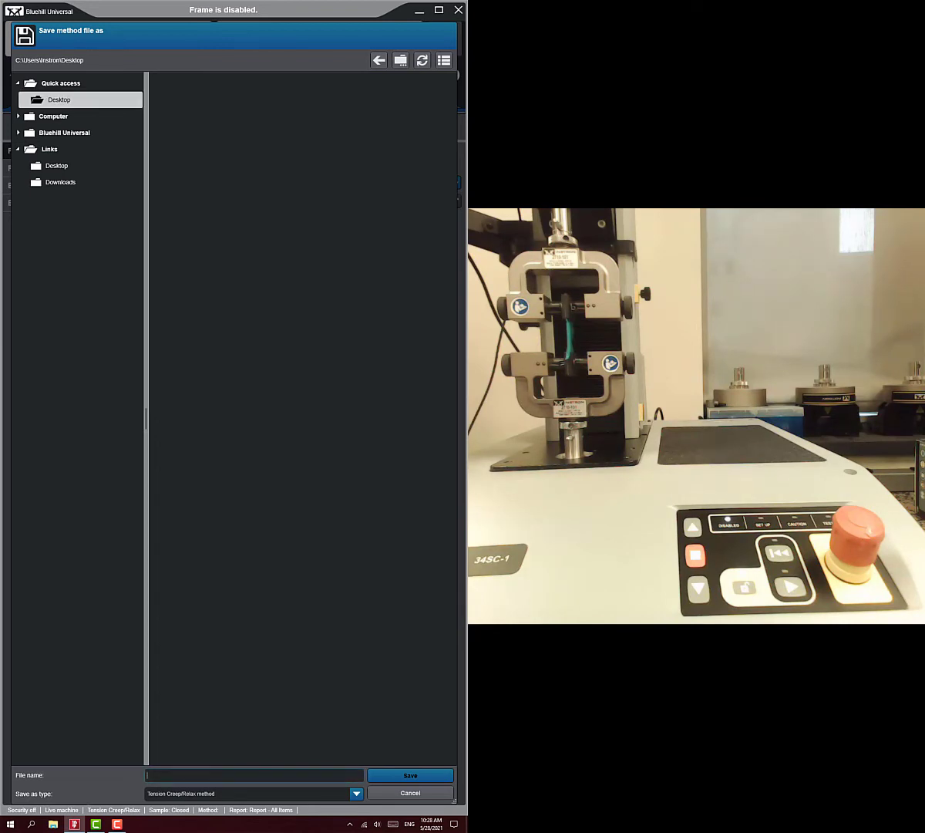
click(393, 825)
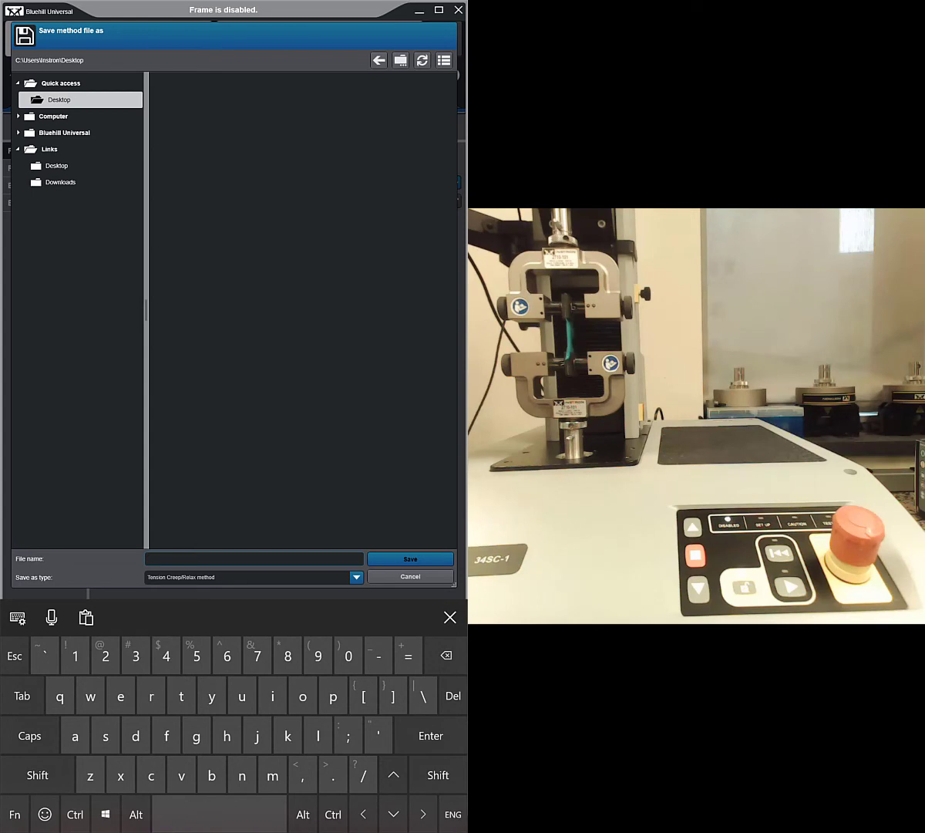
text(stressrelax)
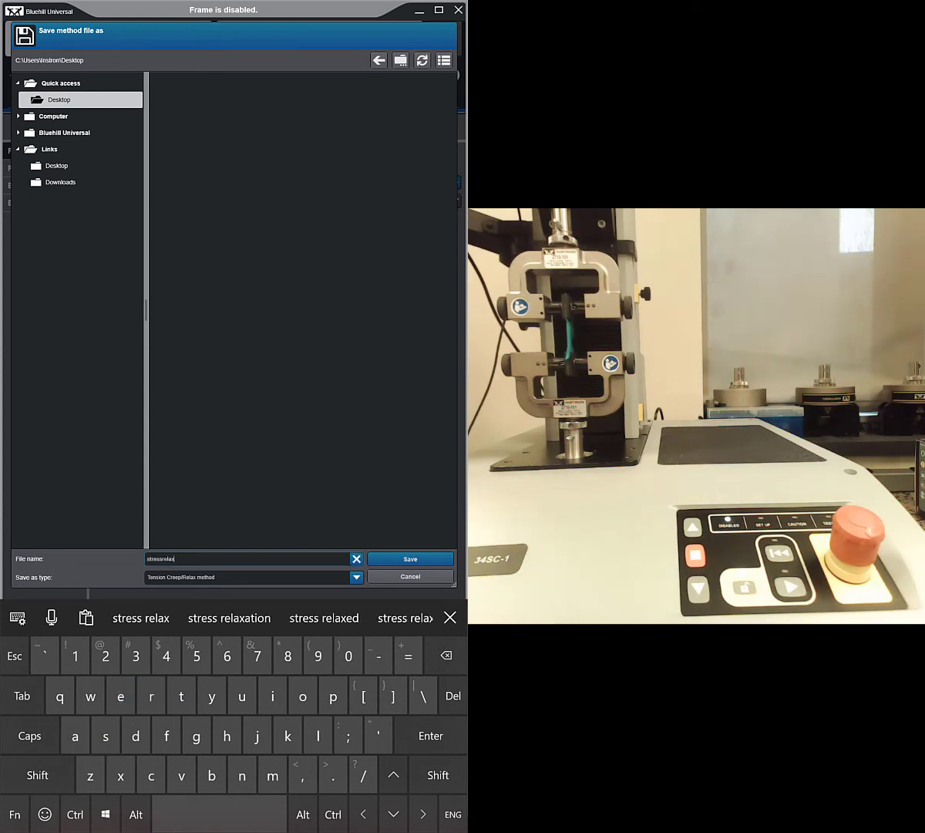
click(410, 559)
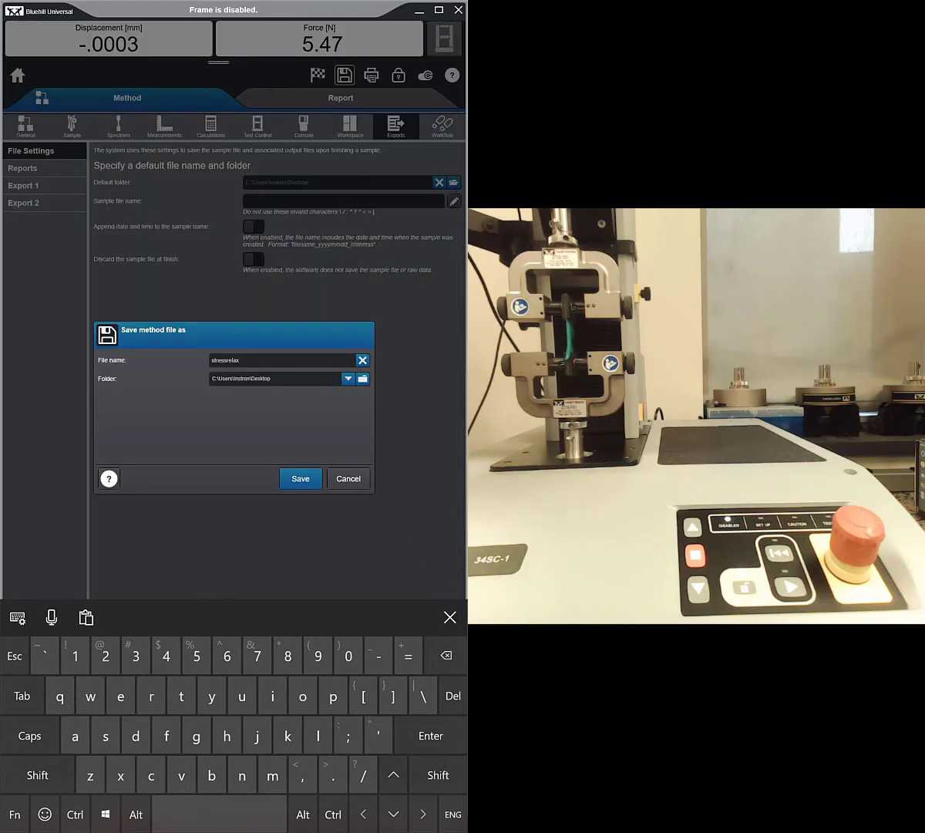
click(300, 479)
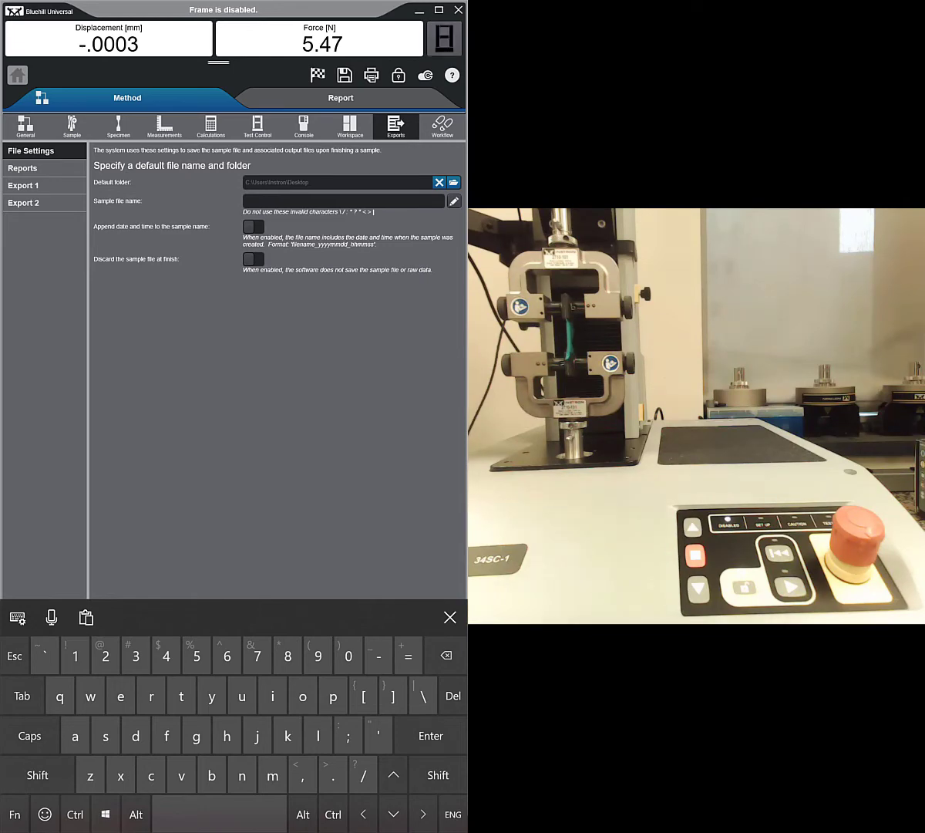
Leave the method editor, start a new test sample with the stressrelax method and acknowledge the travel limits.
click(17, 75)
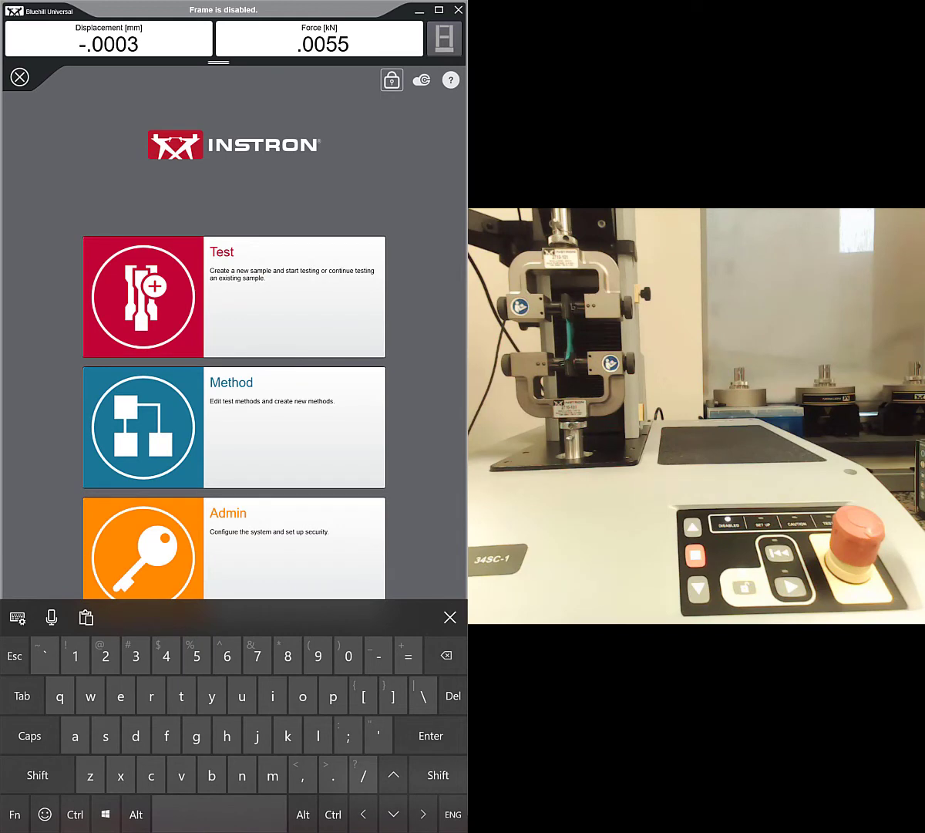
click(451, 617)
click(185, 296)
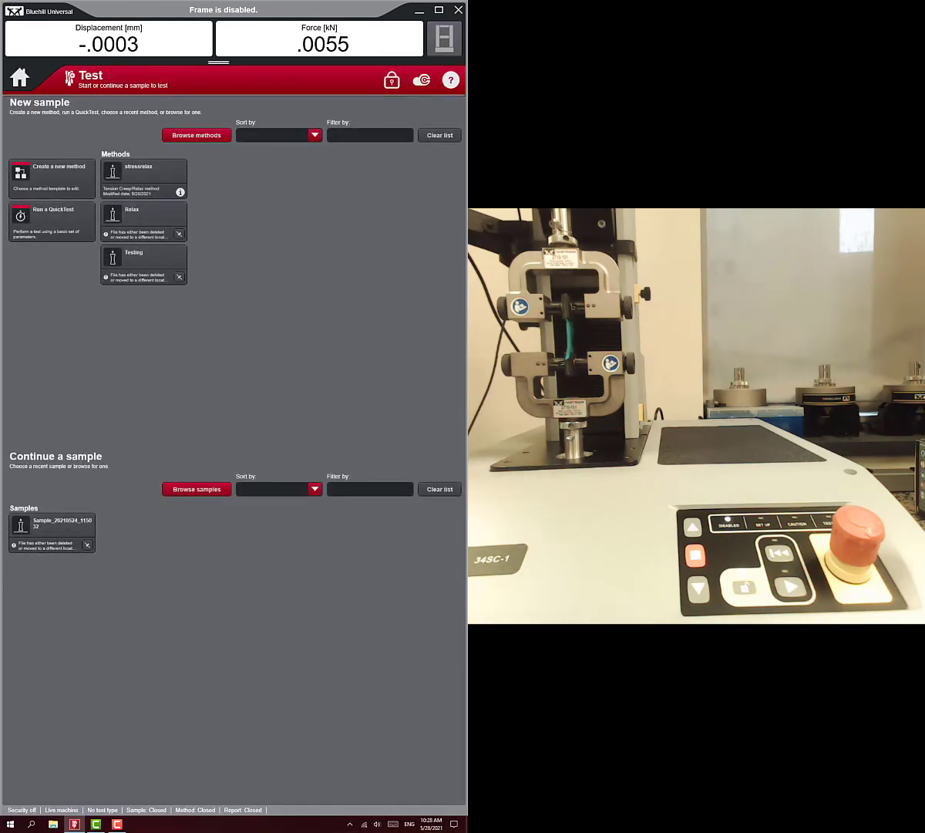
click(144, 179)
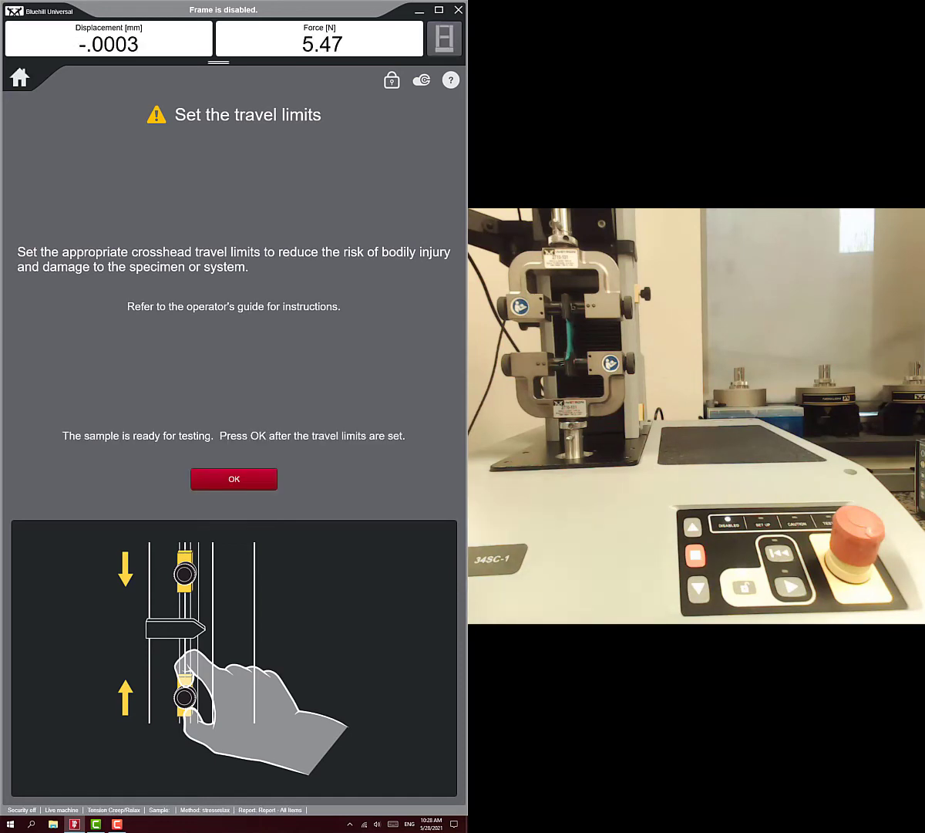
click(233, 479)
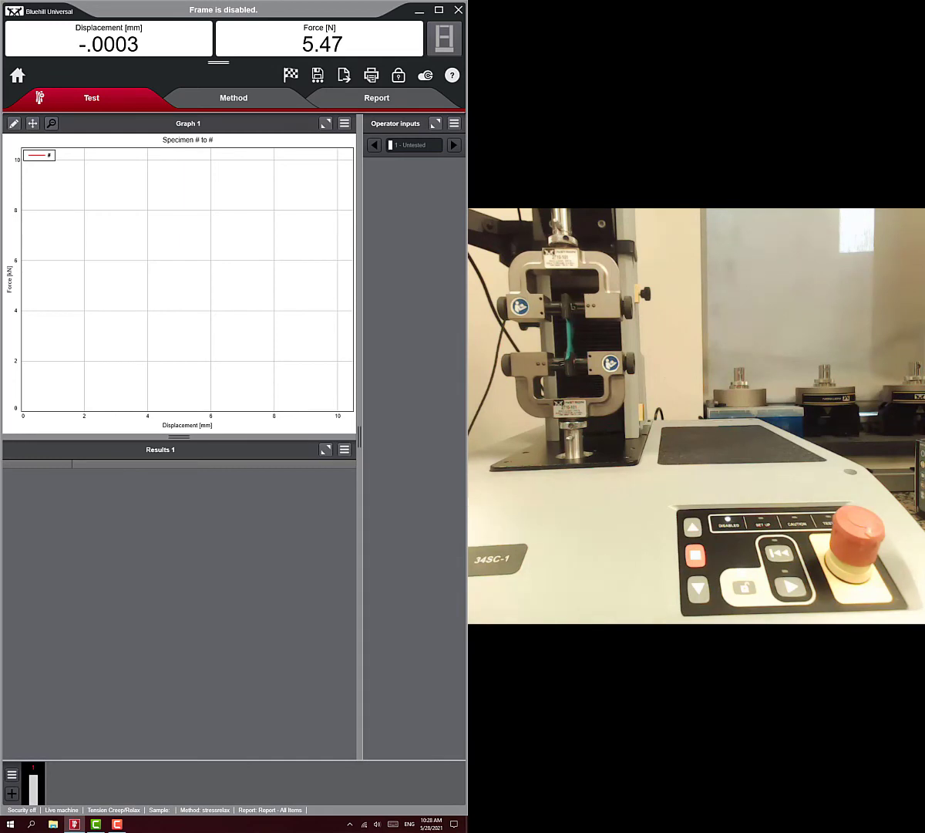
Balance the Force reading and zero the Displacement reading in the live displays.
click(319, 40)
click(320, 166)
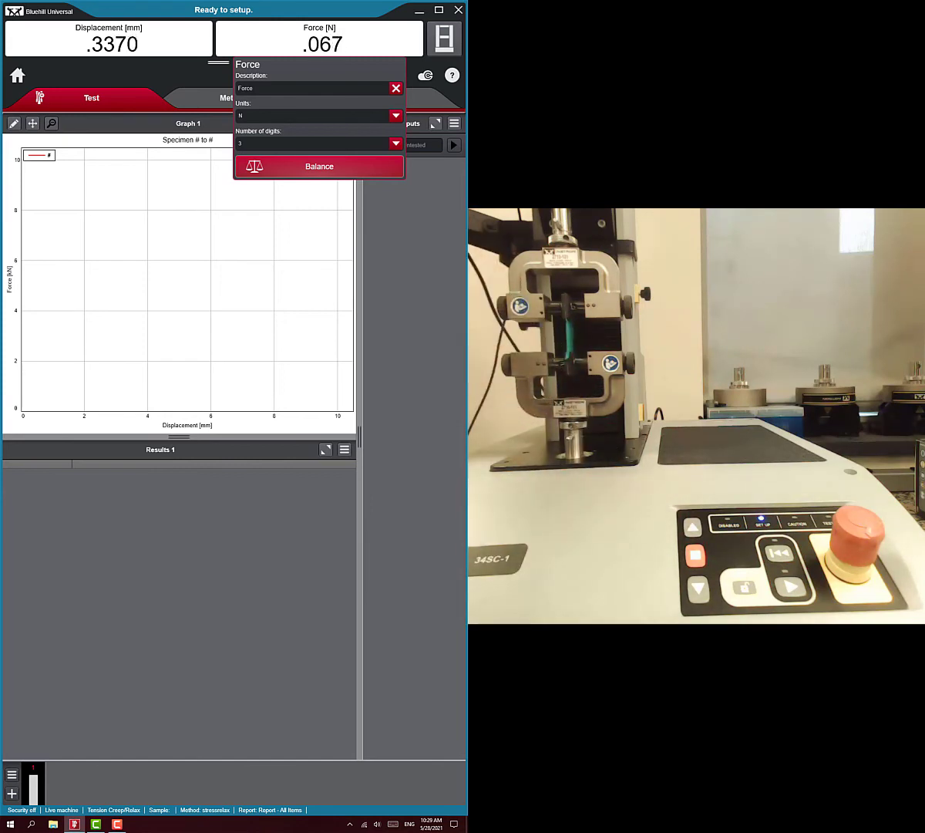
click(320, 167)
click(108, 38)
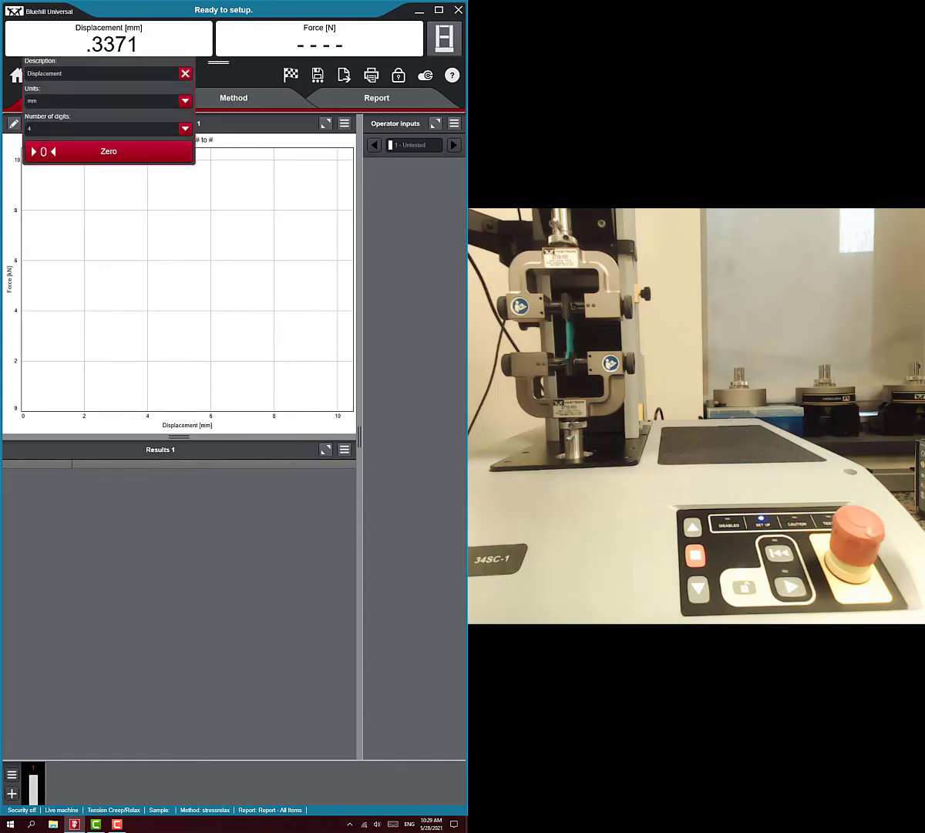
click(108, 166)
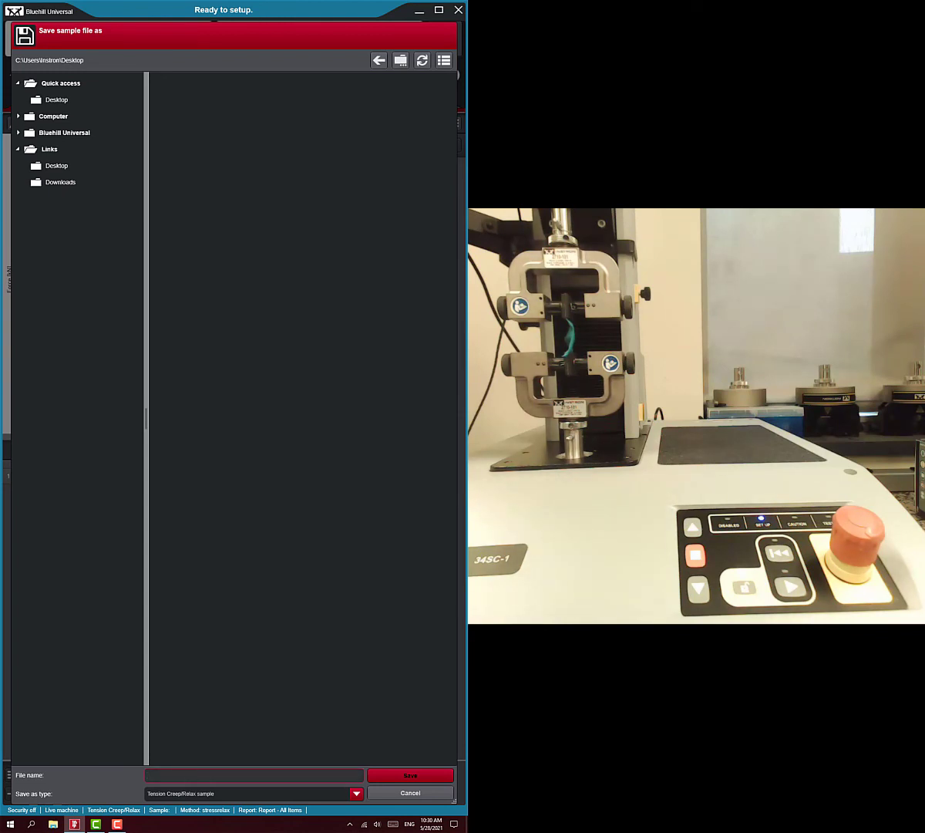
Save the Tension Creep/Relax sample file as samp1 on the Desktop and dismiss the on-screen keyboard.
click(254, 775)
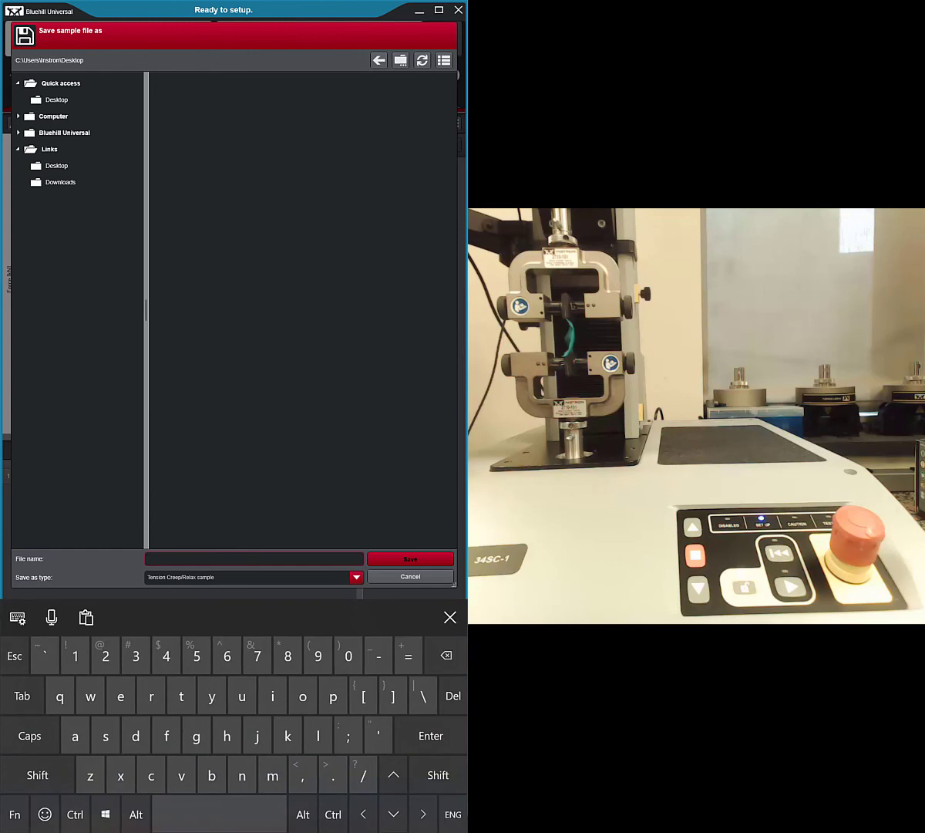
text(samp1)
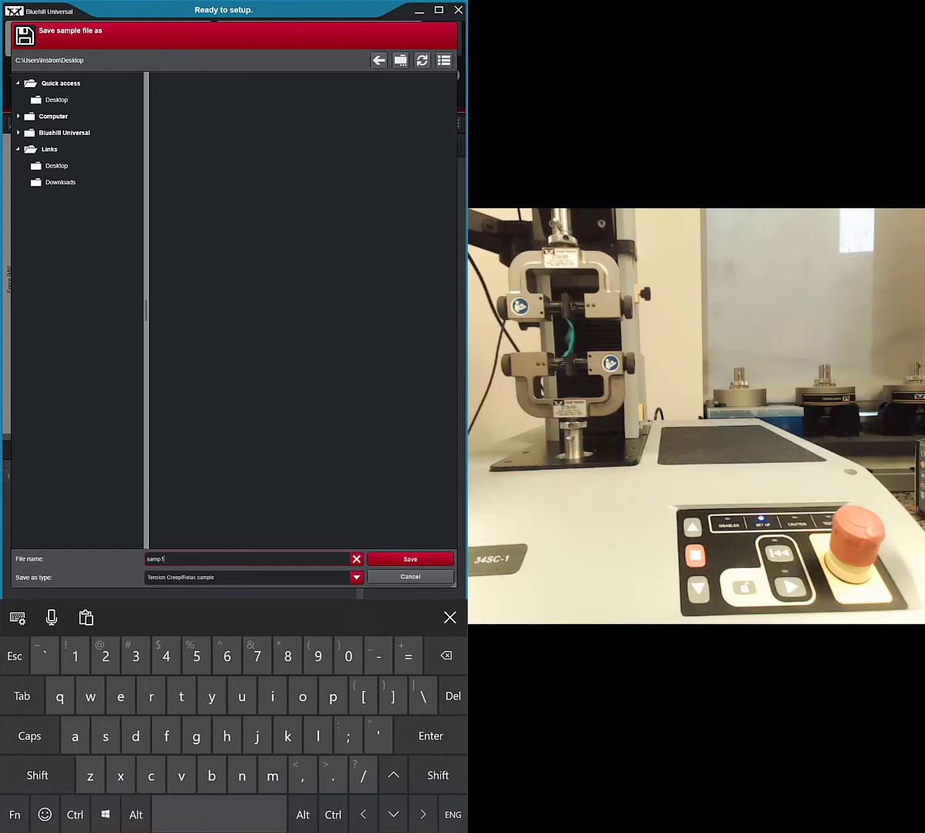
key(Return)
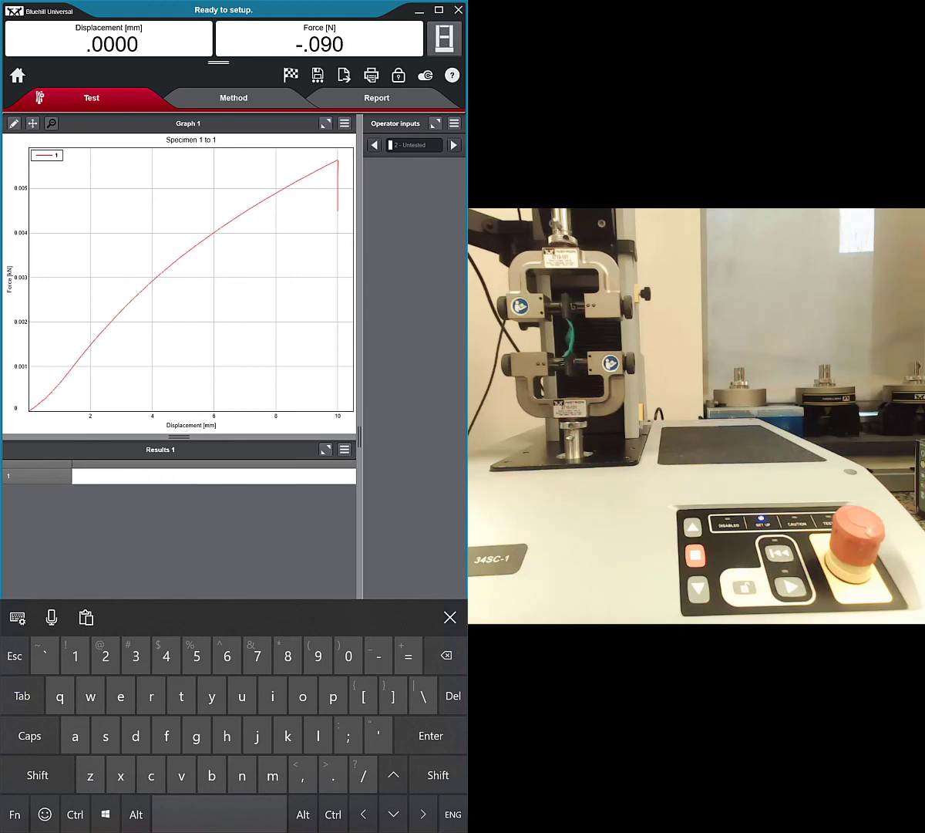
click(450, 617)
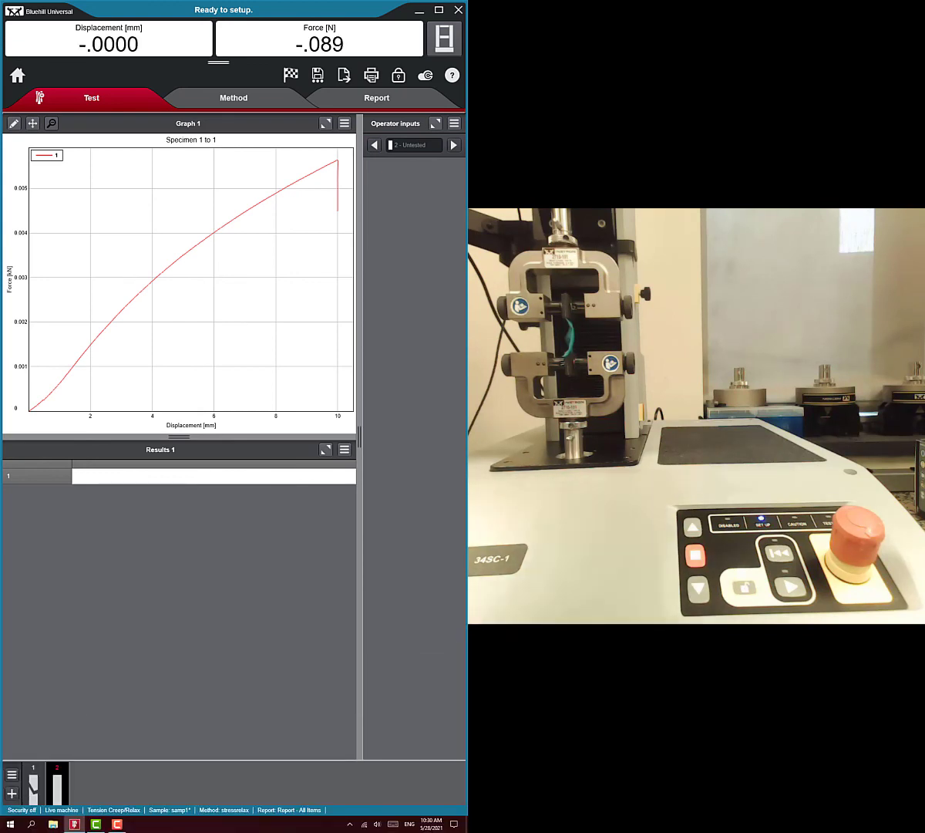